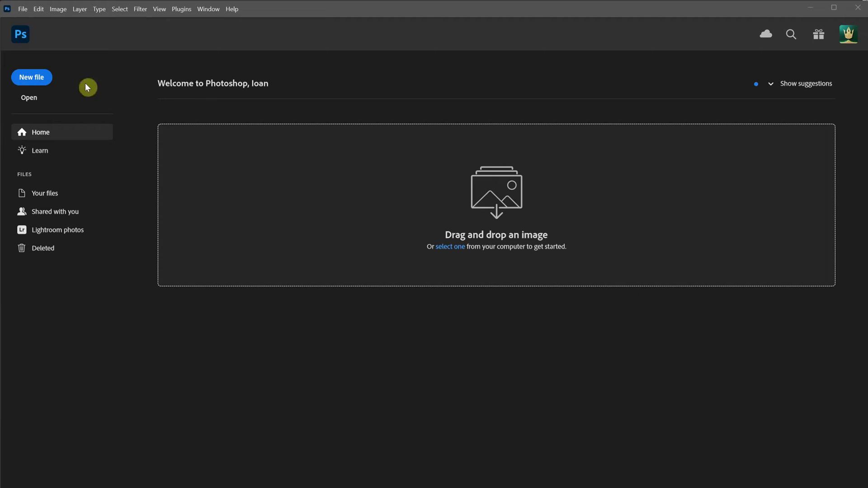
Step: Create a new document 1024 pixels wide and 1024 pixels high
left_click(39, 81)
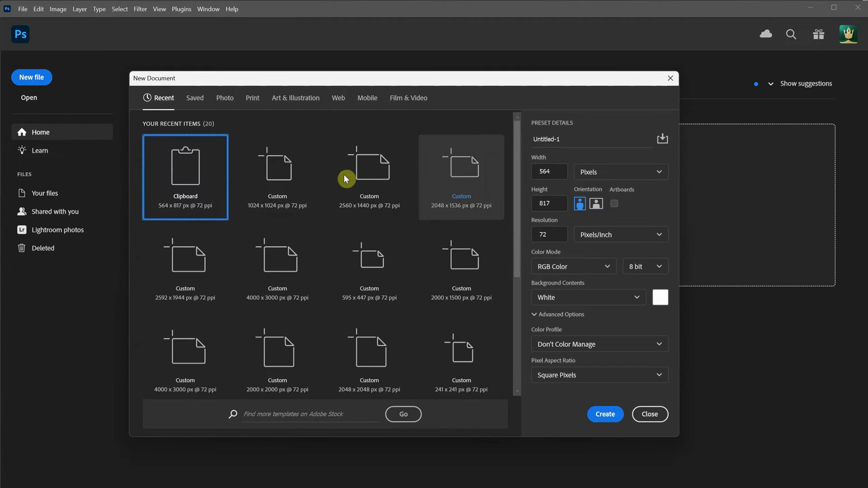
left_click(561, 165)
type("1024")
key("Tab")
type("1024")
left_click(606, 414)
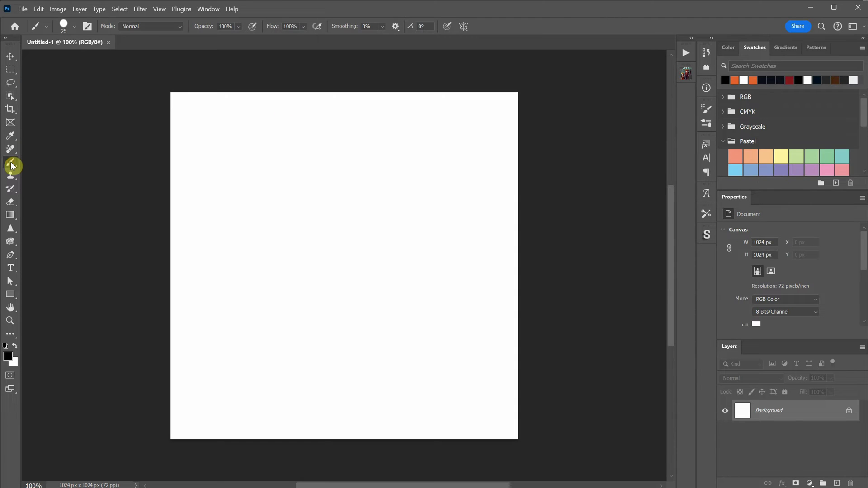
Step: Try a brush stroke on the blank background, undo it, and add a new empty layer for the drawing
mouse_move(238, 202)
left_mouse_down()
mouse_move(378, 230)
mouse_move(373, 301)
left_mouse_up()
key("ctrl+z")
left_click(836, 482)
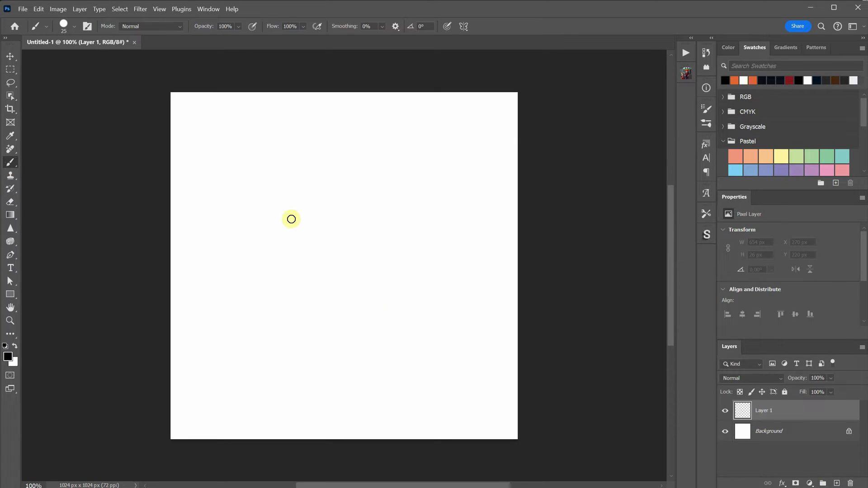
Step: Paint a solid black side-view spaceship silhouette on the new layer, with tail fins, a nose gun and white cockpit and panel cutouts
mouse_move(274, 204)
left_mouse_down()
mouse_move(245, 205)
mouse_move(441, 217)
mouse_move(273, 242)
mouse_move(438, 215)
mouse_move(261, 217)
mouse_move(385, 235)
mouse_move(354, 235)
mouse_move(359, 204)
mouse_move(398, 218)
mouse_move(441, 219)
mouse_move(443, 177)
mouse_move(453, 203)
mouse_move(433, 266)
mouse_move(455, 274)
mouse_move(378, 218)
mouse_move(383, 182)
mouse_move(339, 210)
mouse_move(403, 188)
mouse_move(340, 178)
mouse_move(365, 172)
mouse_move(424, 196)
mouse_move(483, 135)
mouse_move(459, 200)
mouse_move(467, 177)
mouse_move(456, 241)
mouse_move(462, 232)
mouse_move(298, 219)
mouse_move(226, 241)
mouse_move(218, 232)
mouse_move(238, 240)
mouse_move(232, 246)
mouse_move(227, 223)
mouse_move(255, 226)
mouse_move(241, 206)
left_mouse_up()
mouse_move(351, 192)
left_mouse_down()
mouse_move(378, 184)
mouse_move(370, 193)
mouse_move(377, 204)
mouse_move(368, 188)
left_mouse_up()
mouse_move(323, 225)
left_mouse_down()
mouse_move(413, 216)
mouse_move(385, 203)
mouse_move(435, 249)
mouse_move(435, 233)
mouse_move(402, 233)
mouse_move(433, 258)
mouse_move(412, 262)
mouse_move(485, 289)
mouse_move(458, 262)
left_mouse_up()
left_click_drag(429, 215, 423, 221)
left_click_drag(434, 215, 428, 221)
left_click(264, 211)
mouse_move(293, 199)
left_mouse_down()
mouse_move(328, 204)
mouse_move(401, 175)
left_mouse_up()
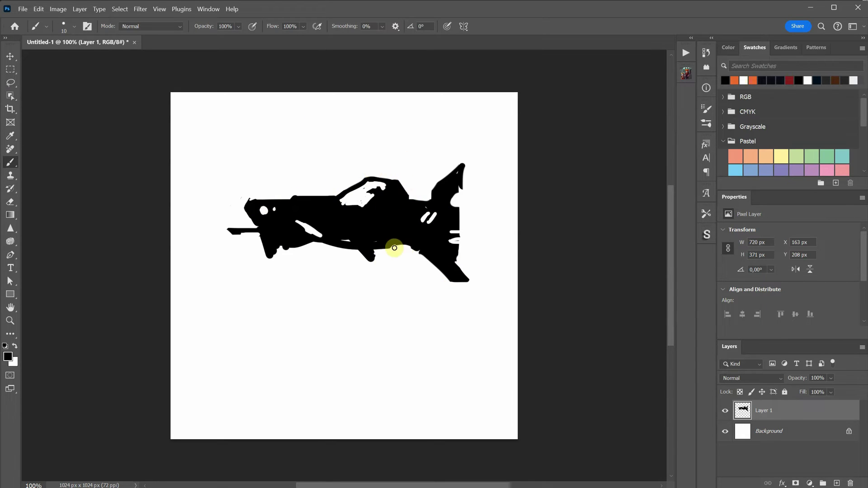
mouse_move(402, 217)
left_mouse_down()
mouse_move(392, 233)
mouse_move(402, 235)
left_mouse_up()
mouse_move(373, 203)
left_mouse_down()
mouse_move(346, 200)
mouse_move(323, 213)
left_mouse_up()
Step: Enlarge the spaceship drawing to about 816 by 421 px and move it down to the middle of the canvas
key("v")
key("ctrl+t")
left_click_drag(446, 203, 475, 179)
key("Return")
left_click_drag(363, 239, 359, 253)
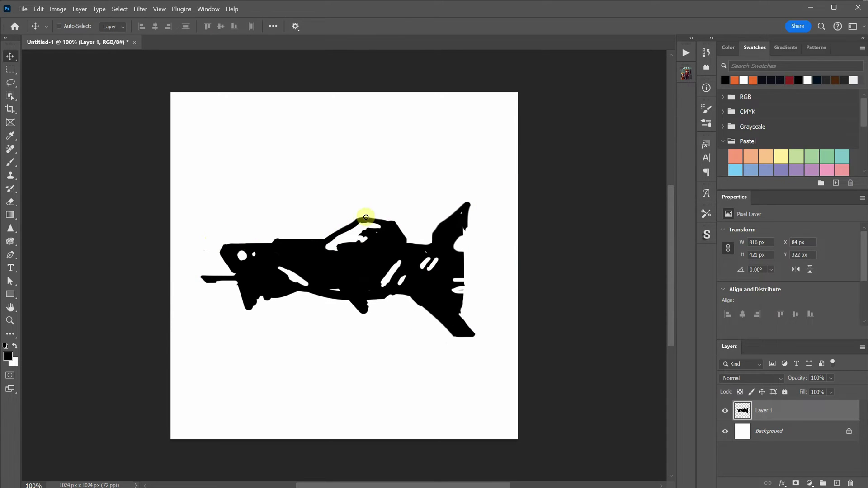
Step: Undo the last stroke and paint a small antenna behind the cockpit and a skid-like part under the hull
key("b")
key("ctrl+z")
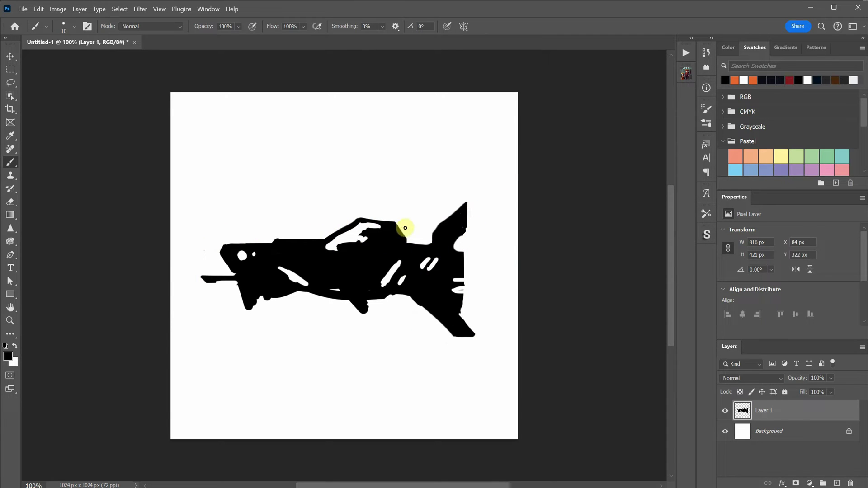
left_click_drag(400, 230, 414, 226)
mouse_move(315, 295)
left_mouse_down()
mouse_move(341, 296)
mouse_move(296, 308)
mouse_move(312, 299)
left_mouse_up()
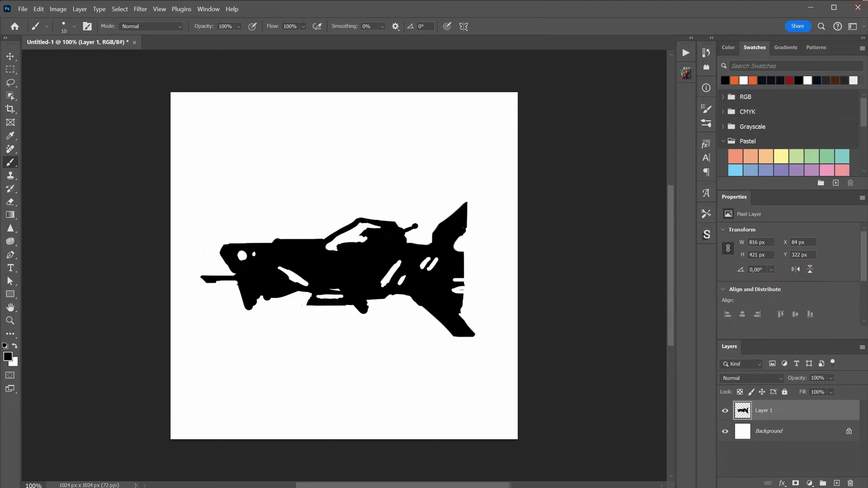
Step: Combine the spaceship layer with the white background and select the whole canvas for copying
right_click(759, 411)
left_click(777, 316)
key("ctrl+a")
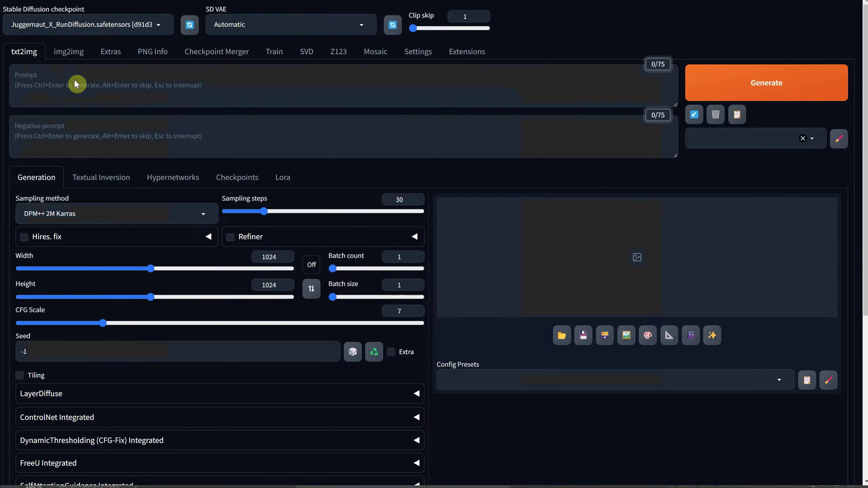
Step: Switch to the Stable Diffusion web interface and load the spaceship sketch into ControlNet Unit 0, with the unit enabled
scroll(86, 88, "down", 2)
left_click(70, 319)
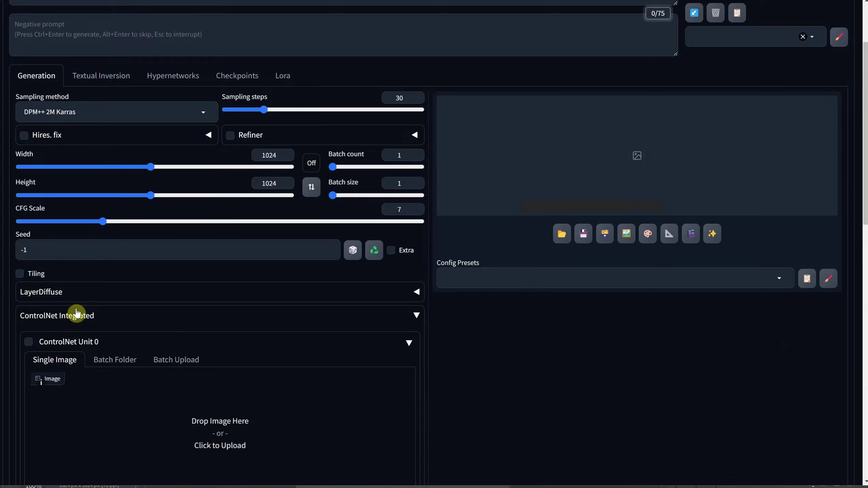
scroll(70, 311, "down", 1)
left_click(68, 291)
left_click(69, 289)
scroll(88, 299, "down", 2)
left_click_drag(93, 291, 219, 281)
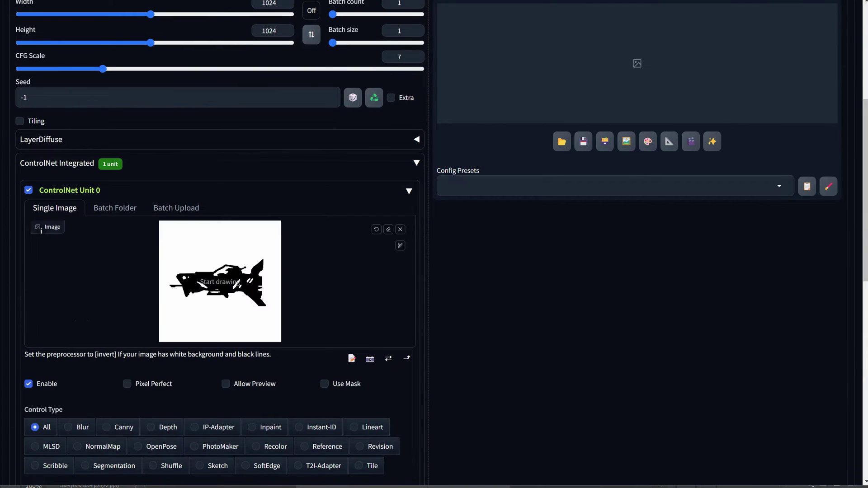
Step: Set the ControlNet unit to the Canny control type with Pixel Perfect on and the kohya_controllllite_xl_canny model
scroll(174, 271, "down", 2)
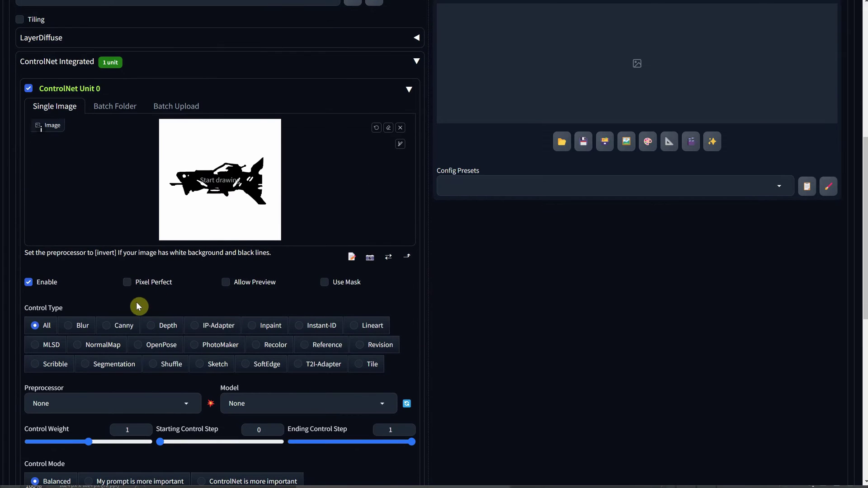
left_click(119, 327)
scroll(120, 321, "down", 2)
left_click(257, 300)
left_click(323, 287)
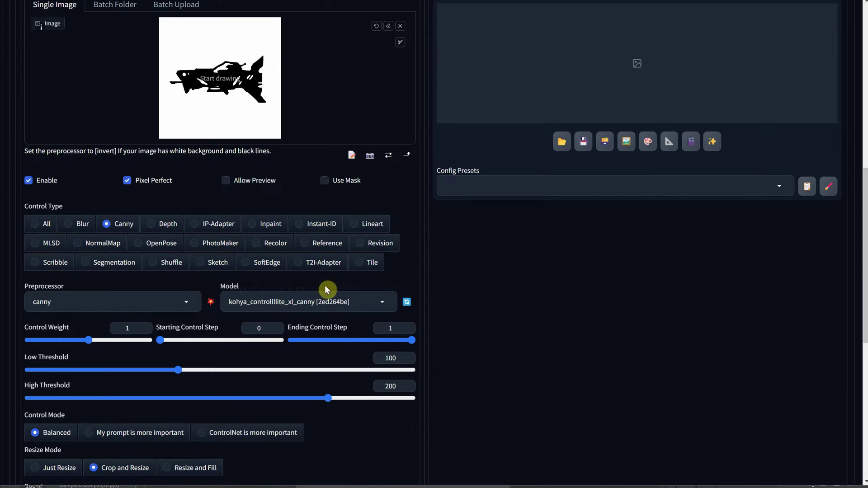
Step: Generate an image from a prompt for a side-view 2d fighter spaceship mech on solid black, with cockpit, weapon system and metal with orange accents
scroll(339, 261, "up", 10)
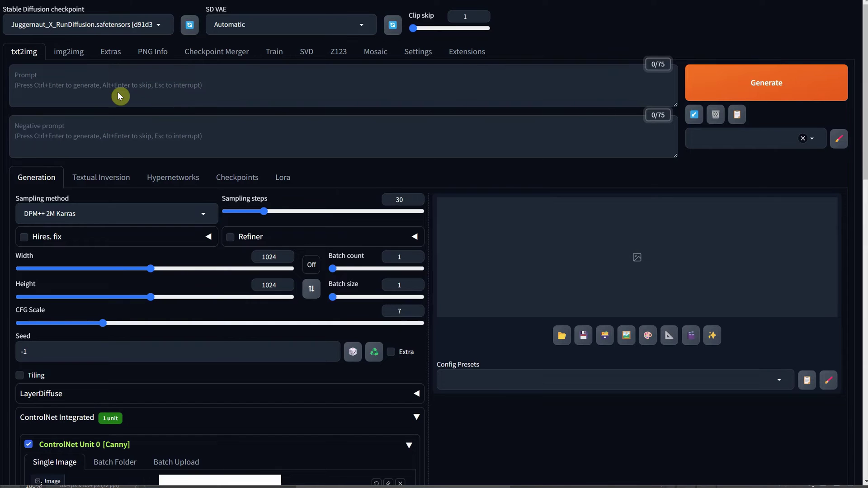
left_click(109, 79)
type("side view of a 2d illustration of a fighter spaceship isolated on solid black background, mech, with a cockpit and weapon system, made from metal with orange accents")
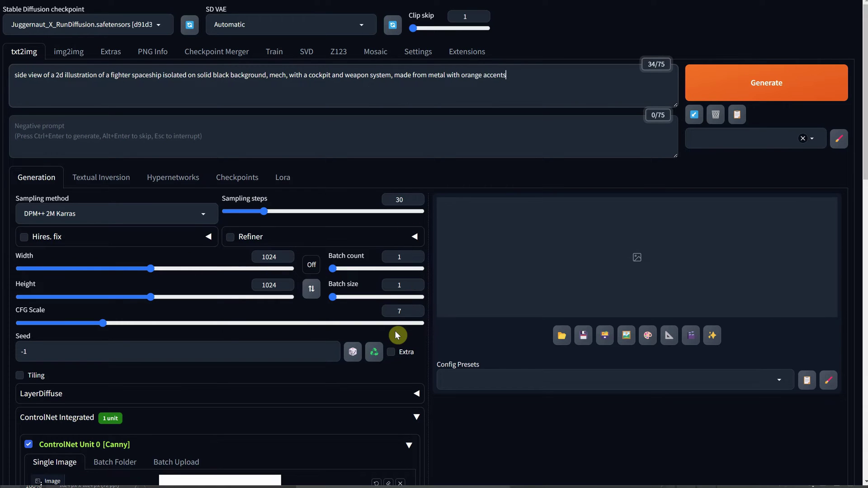
left_click(757, 84)
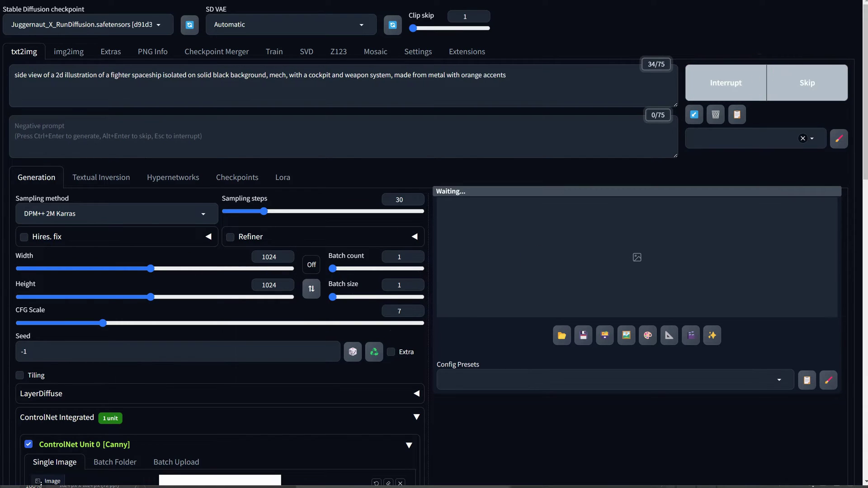
Step: Compare the Canny edge map with the generated spaceship and generate another variation from the same prompt
left_click(647, 412)
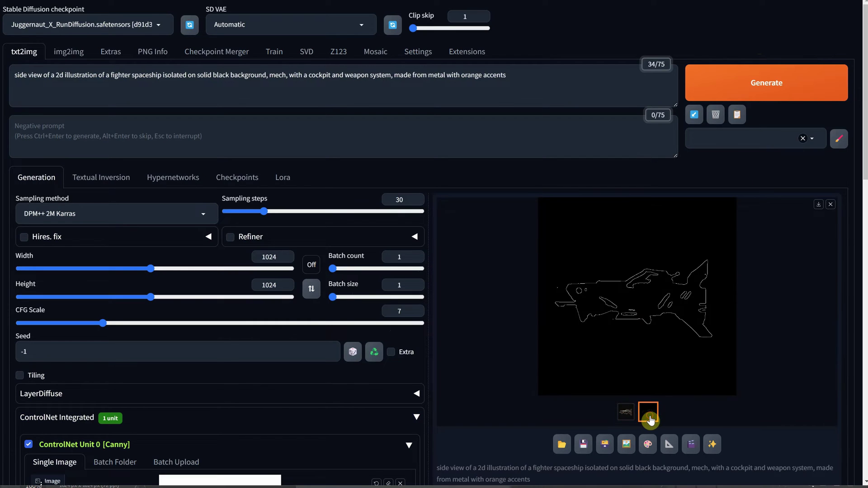
left_click(631, 420)
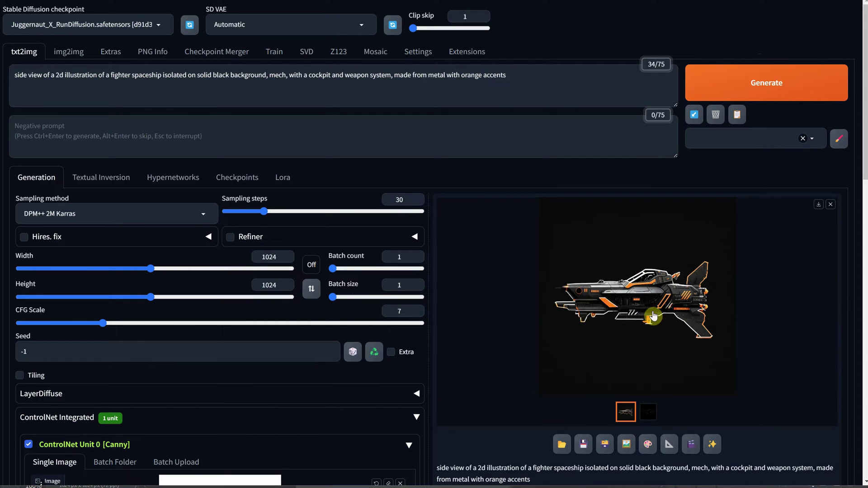
left_click(728, 83)
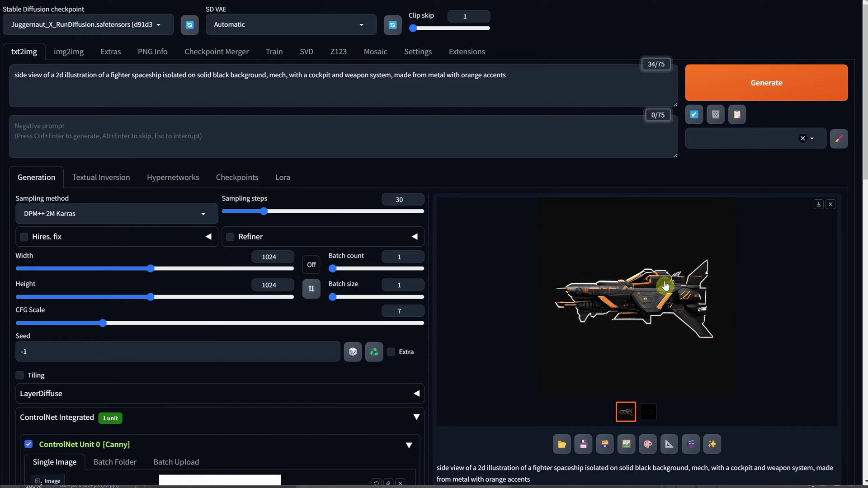
Step: Add ", lights" to the end of the prompt and generate a new spaceship
left_click(544, 74)
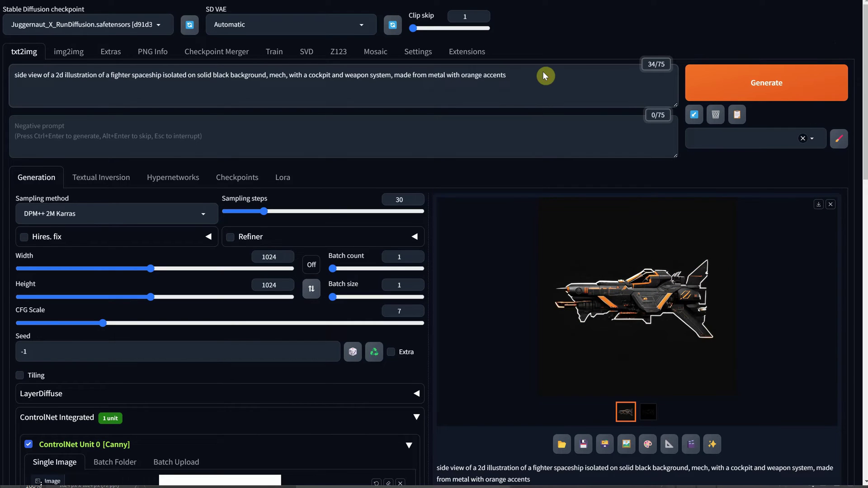
type(", lights")
left_click(759, 68)
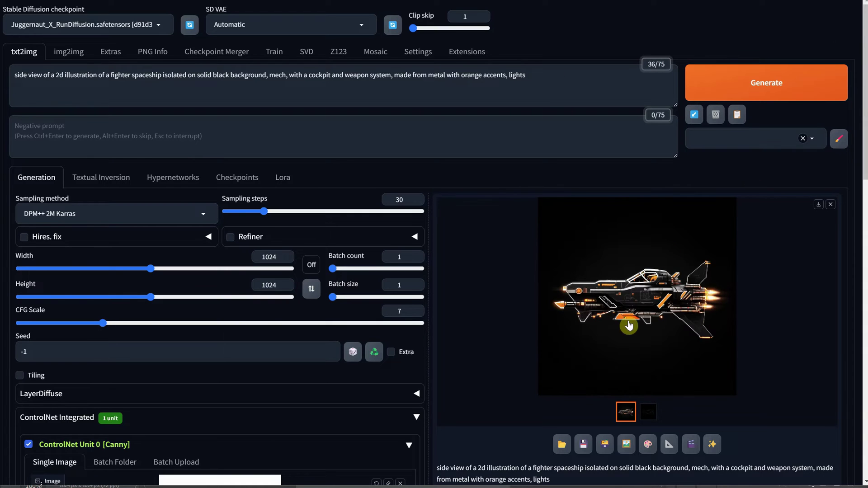
Step: Replace "orange" with "cyan" in the prompt and generate the spaceship again
left_click_drag(482, 75, 458, 75)
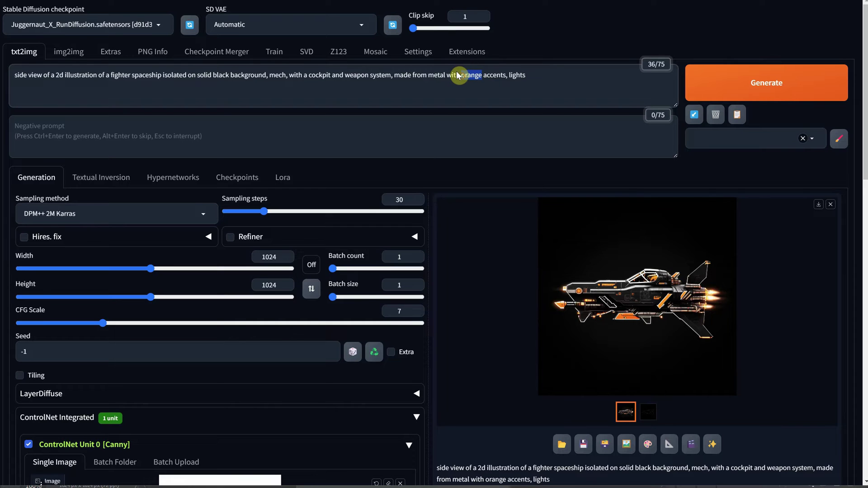
type("cy")
left_click(739, 88)
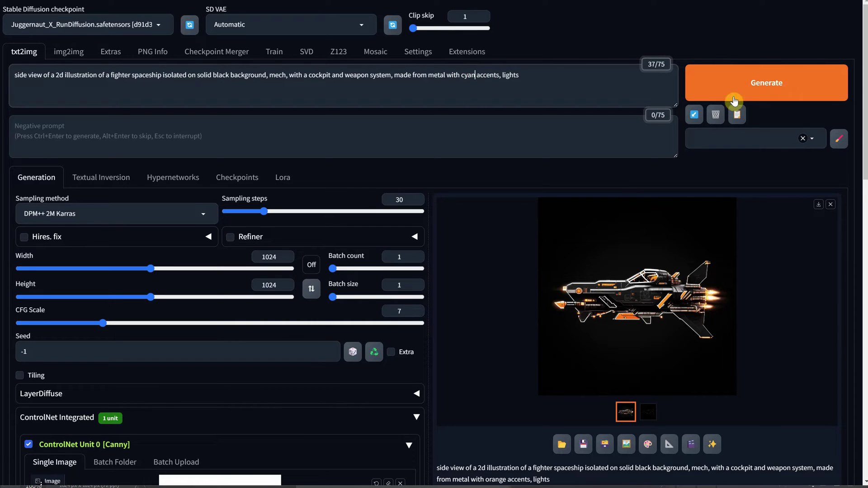
Step: Change the accent colour in the prompt to "red" and generate the spaceship again
left_click(468, 76)
double_click(470, 75)
type("red")
left_click(727, 86)
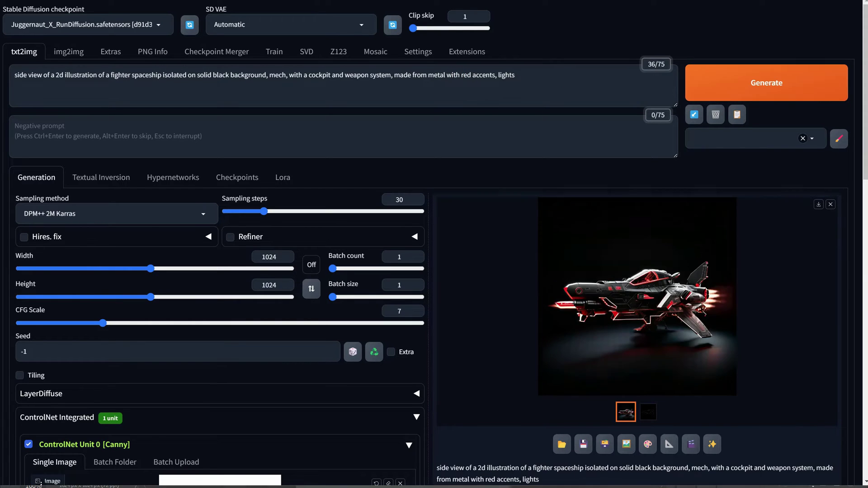
Step: Remove ", lights" from the prompt, change the accents to "green", and generate a new spaceship
left_click_drag(496, 74, 534, 77)
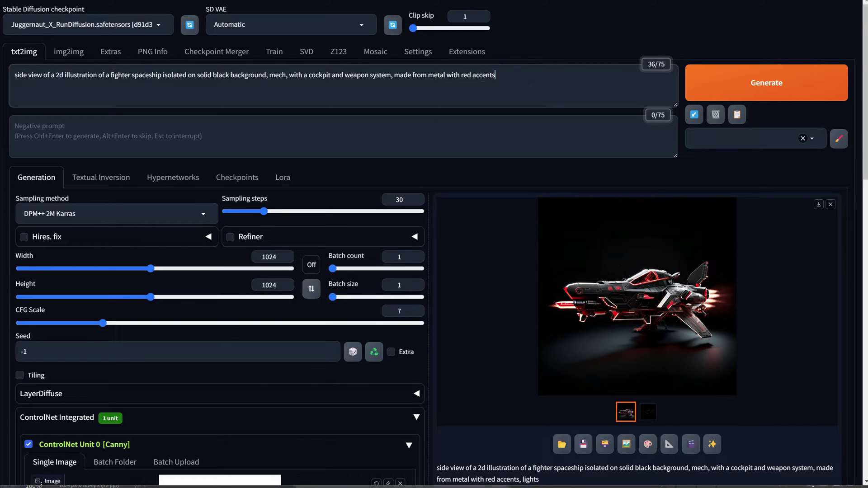
left_click(468, 75)
type("n")
left_click(826, 74)
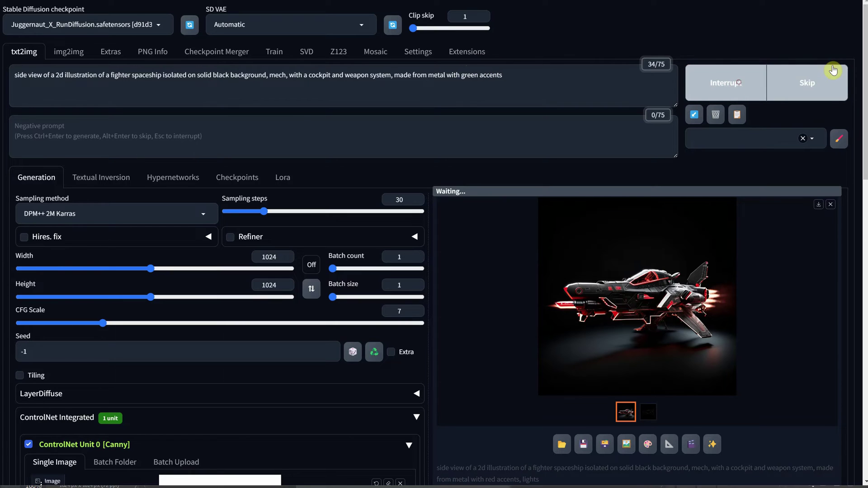
Step: Check the edge map of the green version, return to the spaceship image, and send it to img2img
left_click(647, 412)
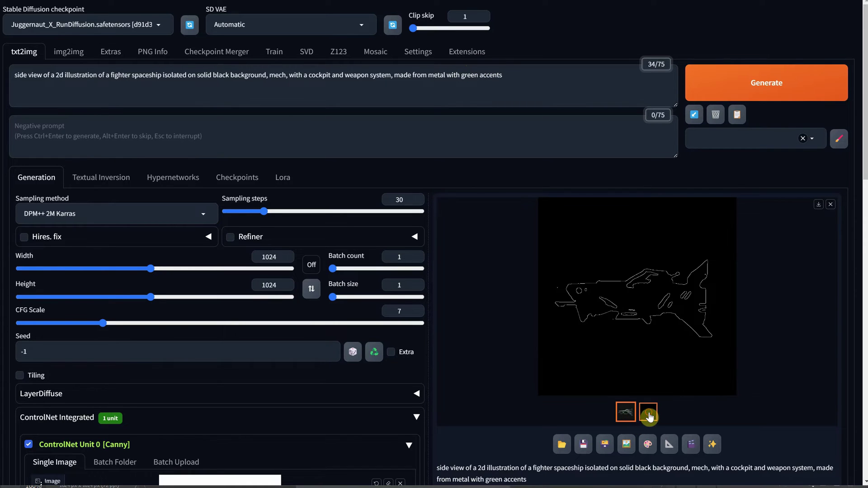
left_click(627, 411)
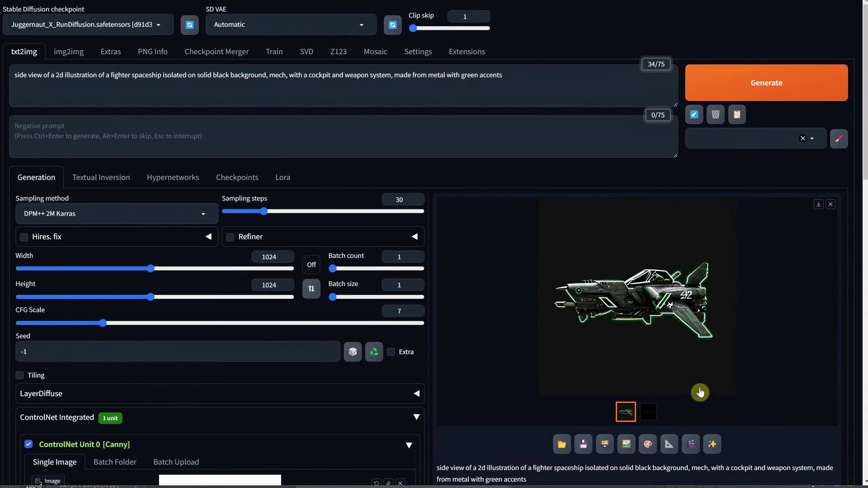
left_click(625, 443)
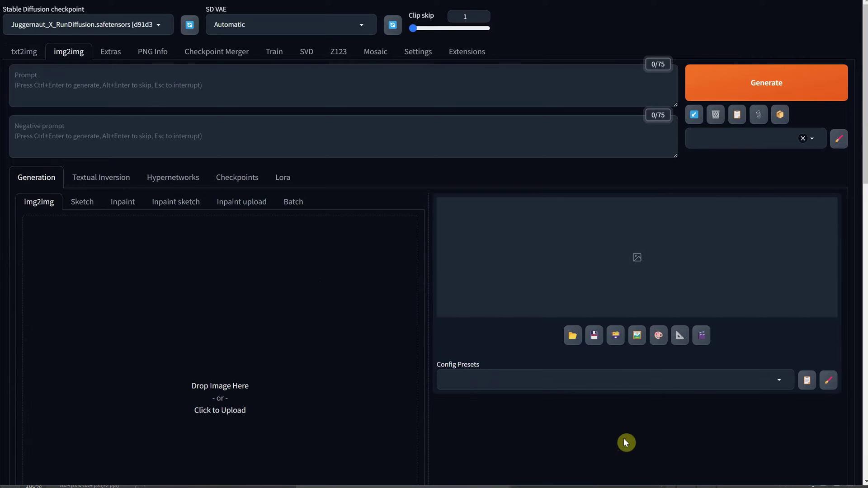
Step: Raise the img2img output width and height to their maximum and generate a larger version of the green spaceship
scroll(304, 111, "down", 4)
left_click_drag(149, 302, 315, 302)
left_click_drag(168, 274, 315, 268)
scroll(537, 246, "up", 5)
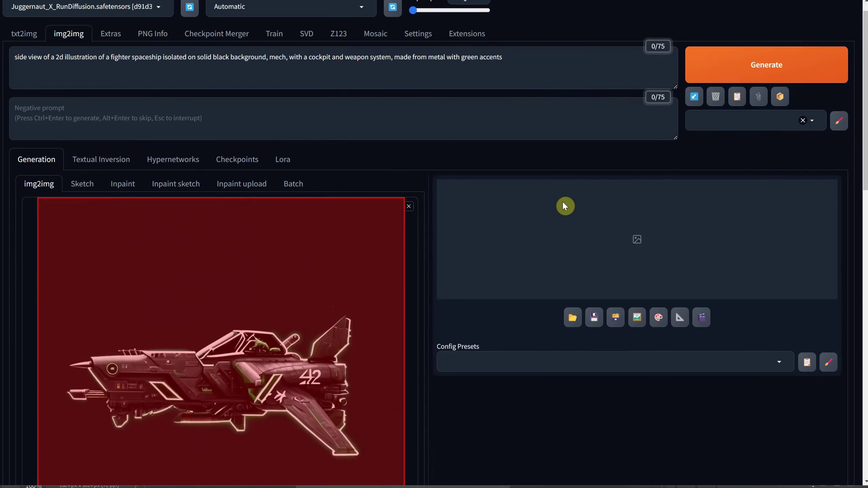
left_click(713, 78)
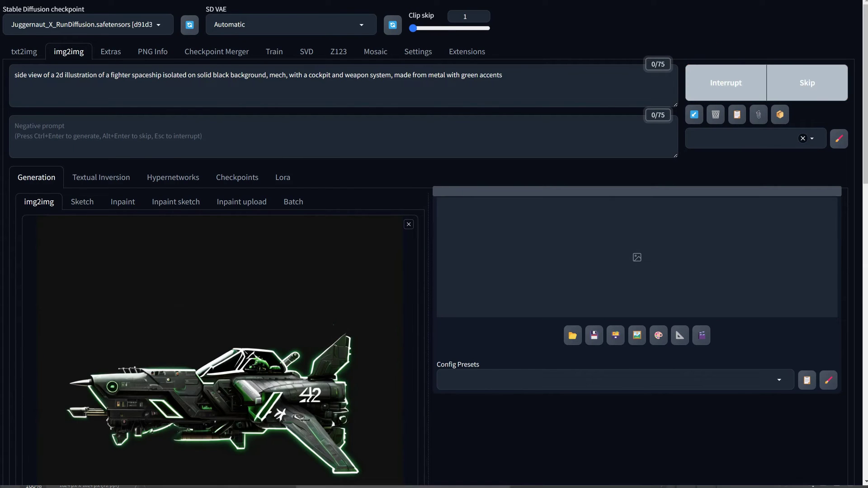
Step: Inspect the img2img result at full size, close the preview, and send the image to Extras for upscaling
left_click(659, 318)
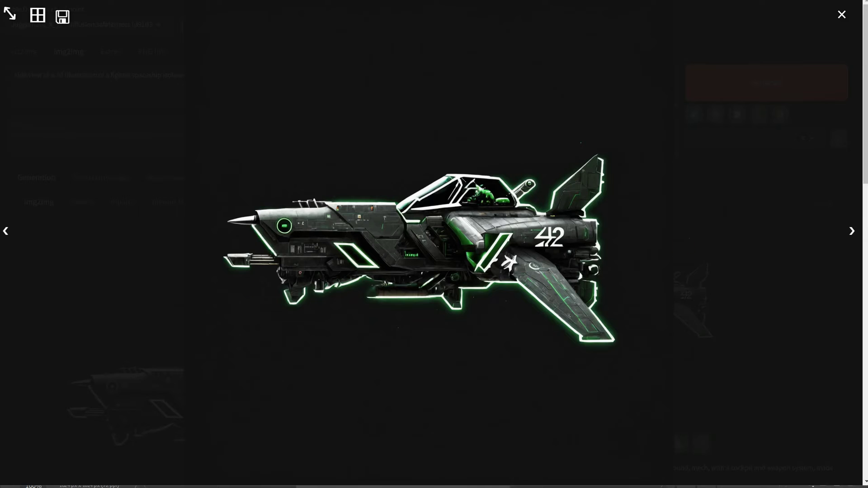
left_click(847, 29)
left_click(846, 20)
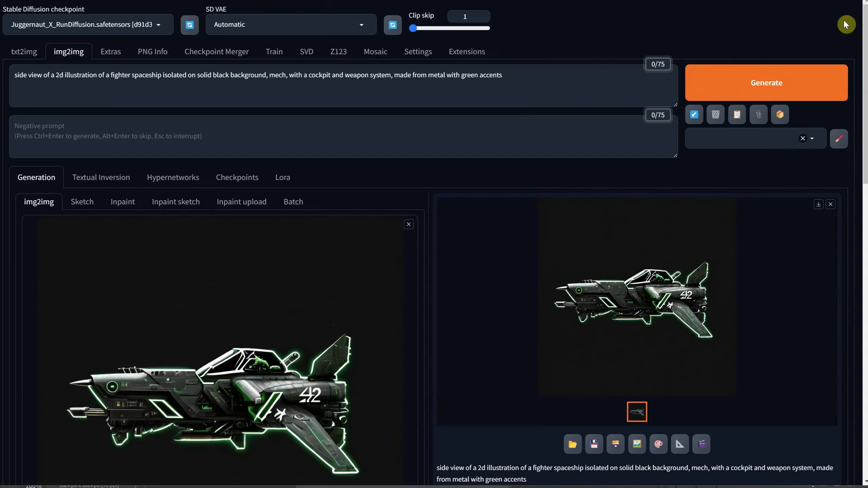
left_click(678, 445)
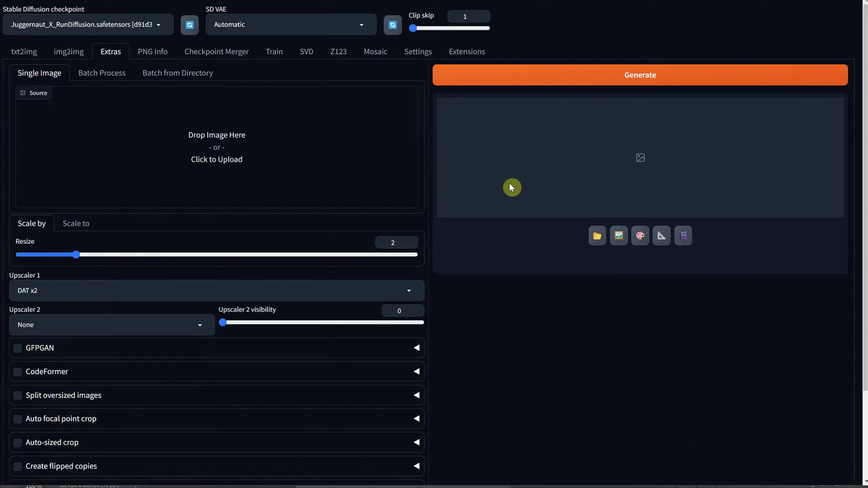
Step: Upscale the green spaceship image by a factor of 2 with the DAT x2 upscaler and no second upscaler
left_click(61, 291)
left_click_drag(61, 291, 2, 294)
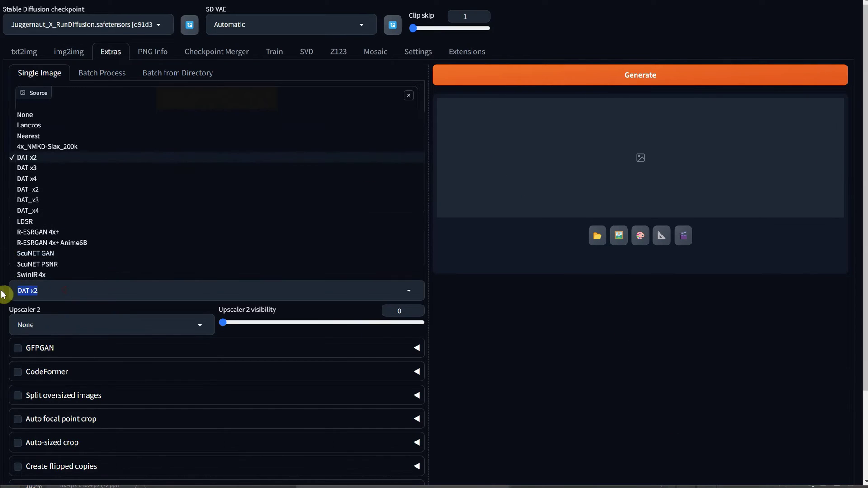
left_click(154, 325)
left_click(386, 232)
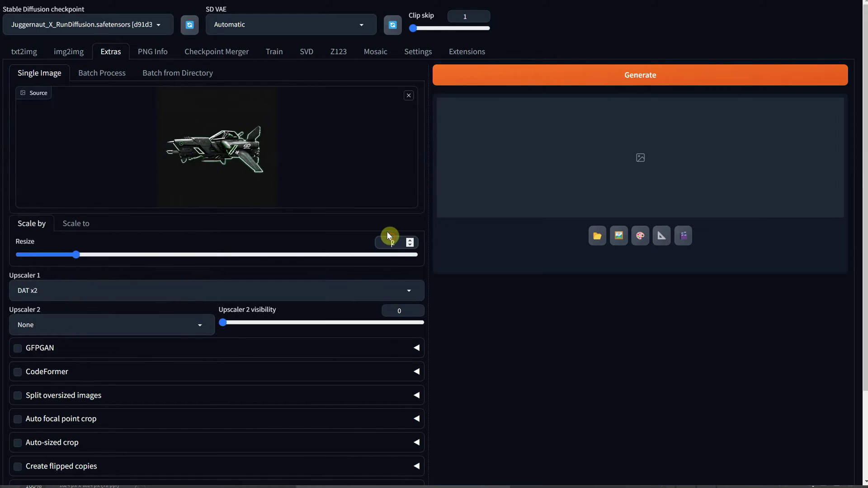
left_click(558, 83)
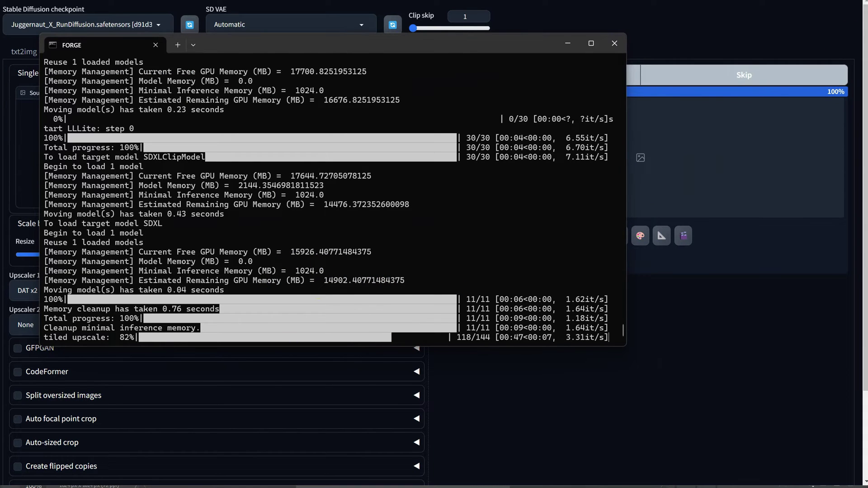
Step: Return from the console to the web interface, inspect the upscaled spaceship at full size, and close the preview
key("alt+Tab")
left_click(617, 202)
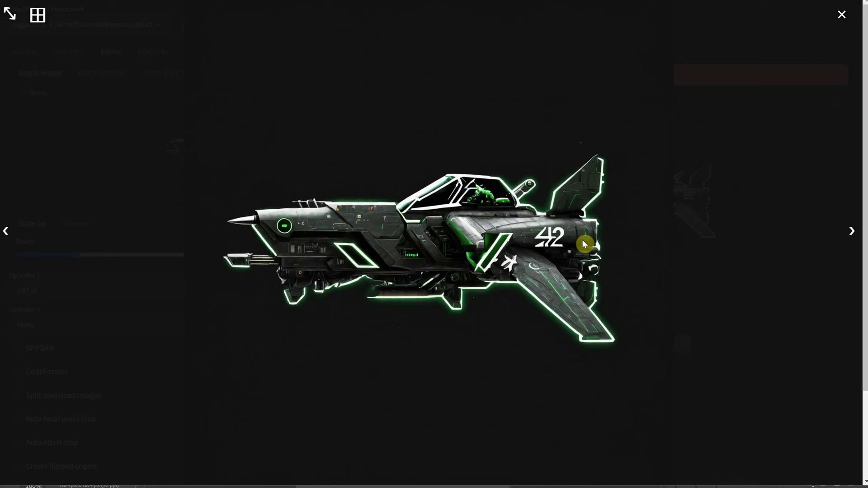
left_click(842, 15)
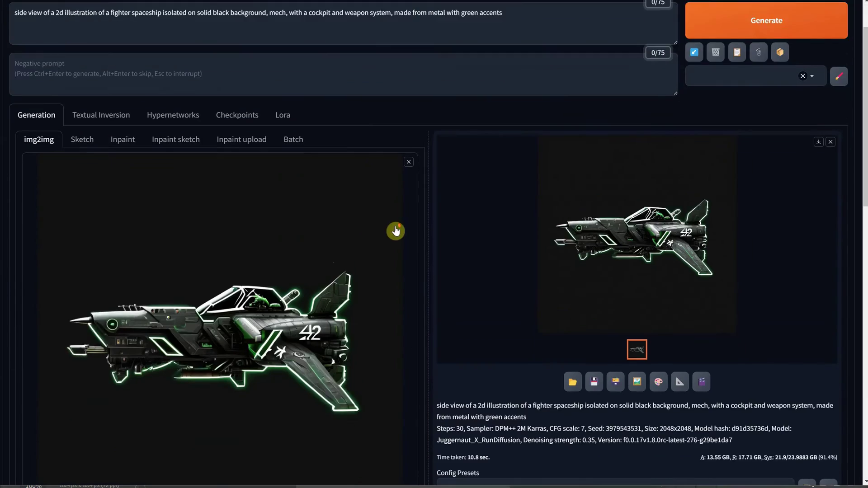
Step: Copy the img2img spaceship into a new 1024 x 1024 px Photoshop document and retouch the background with the Remove tool
scroll(395, 230, "down", 2)
right_click(279, 258)
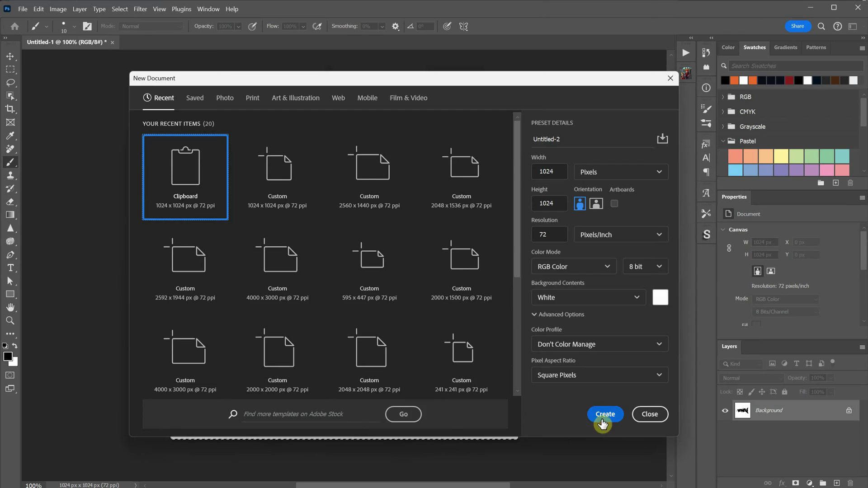
left_click(606, 414)
key("ctrl+v")
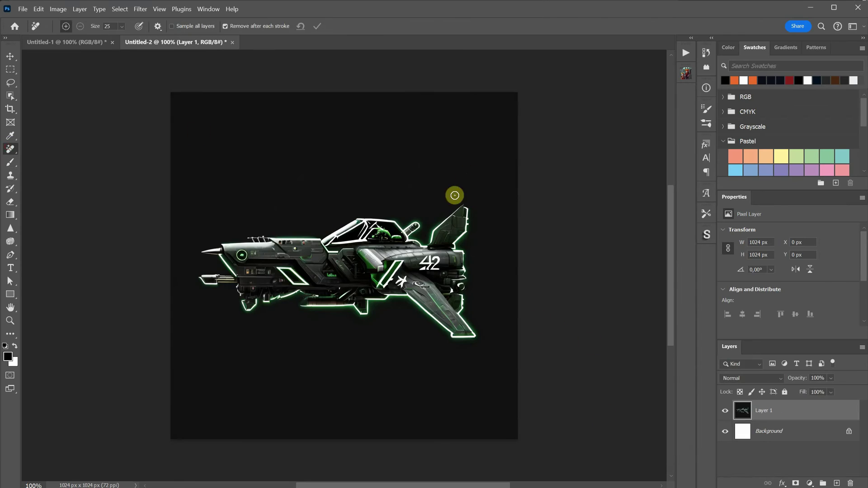
mouse_move(252, 173)
left_mouse_down()
mouse_move(209, 211)
mouse_move(248, 191)
mouse_move(251, 176)
left_mouse_up()
Step: Darken the background around the spaceship to pure black with an adjustment layer and flatten the document
left_click(795, 483)
left_click(780, 436)
left_click(809, 482)
left_click(827, 302)
left_click(789, 257)
left_click(785, 410)
right_click(789, 430)
left_click(827, 300)
Step: Clean up stray marks around the spaceship with the Remove tool, using a smaller brush for fine spots
key("ctrl+plus")
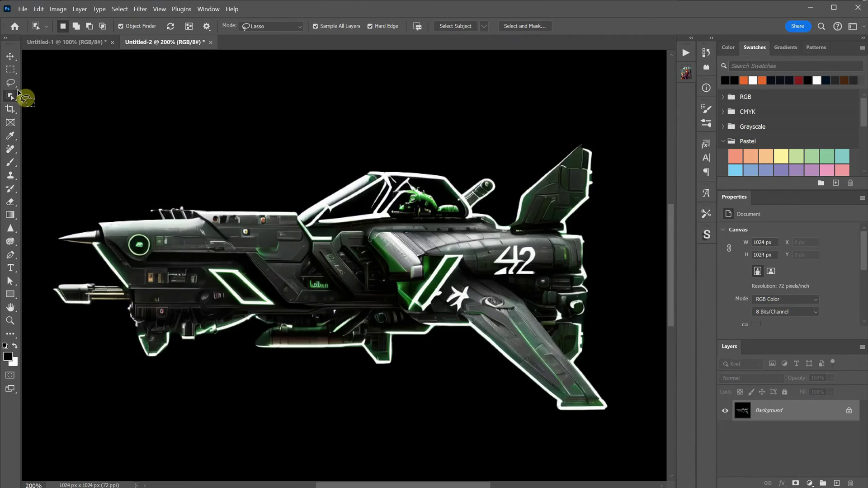
left_click(10, 148)
key("ctrl+plus")
left_click_drag(155, 236, 328, 202)
key("bracketleft")
key("bracketleft")
key("bracketleft")
left_click_drag(565, 165, 281, 161)
mouse_move(387, 273)
left_mouse_down()
mouse_move(423, 259)
mouse_move(499, 271)
left_mouse_up()
key("ctrl+1")
Step: On a new layer, paint a bright green engine flame about 157 x 96 px behind the spaceship's tail
key("ctrl+shift+alt+n")
key("b")
left_click(380, 270, "alt")
left_click(7, 356)
left_click(642, 276)
left_click(796, 247)
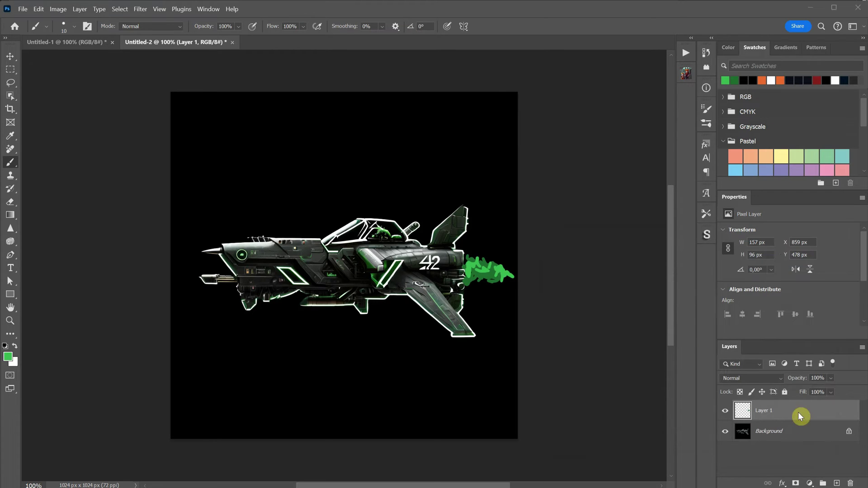
Step: Flatten the flame into the spaceship image and paste the whole picture as the img2img source in Stable Diffusion
right_click(791, 429)
left_click(768, 470)
key("ctrl+a")
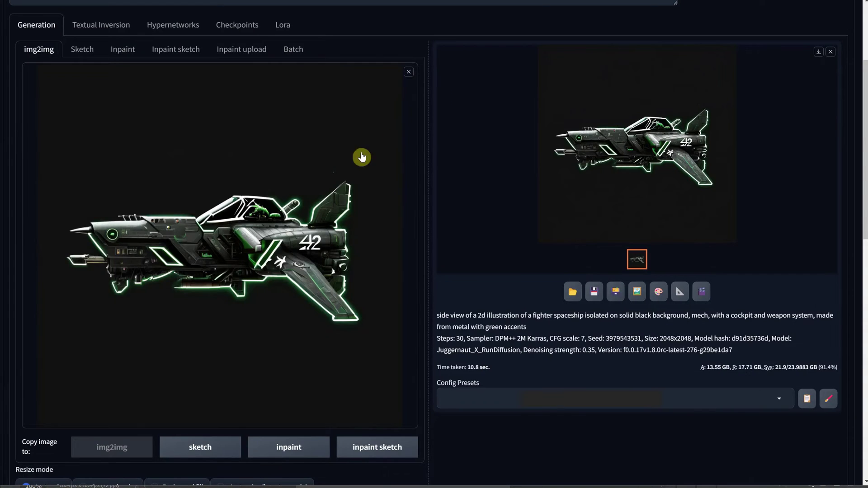
key("ctrl+v")
scroll(257, 86, "up", 3)
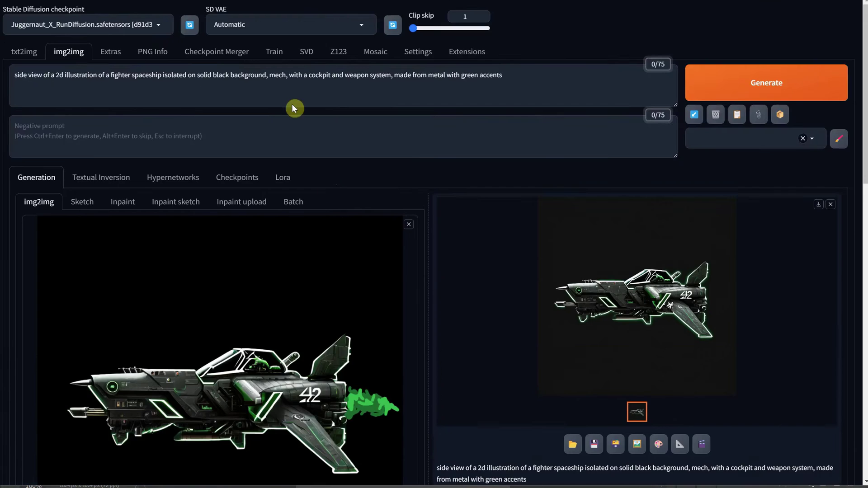
Step: Set the denoising strength to 0.5, append ", green flame" to the prompt, and generate the spaceship
scroll(257, 94, "down", 9)
left_click_drag(419, 448, 395, 444)
type("0.5")
key("Tab")
scroll(257, 347, "up", 8)
scroll(321, 343, "up", 2)
left_click(536, 70)
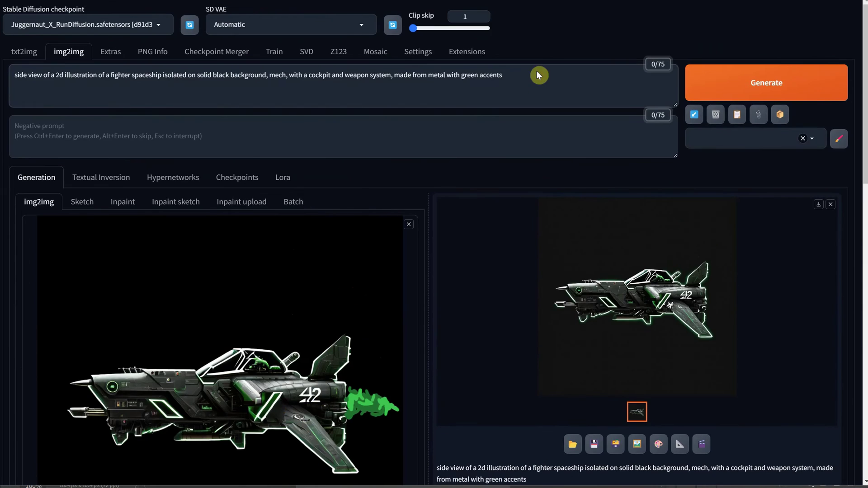
type(", green flame")
left_click(724, 86)
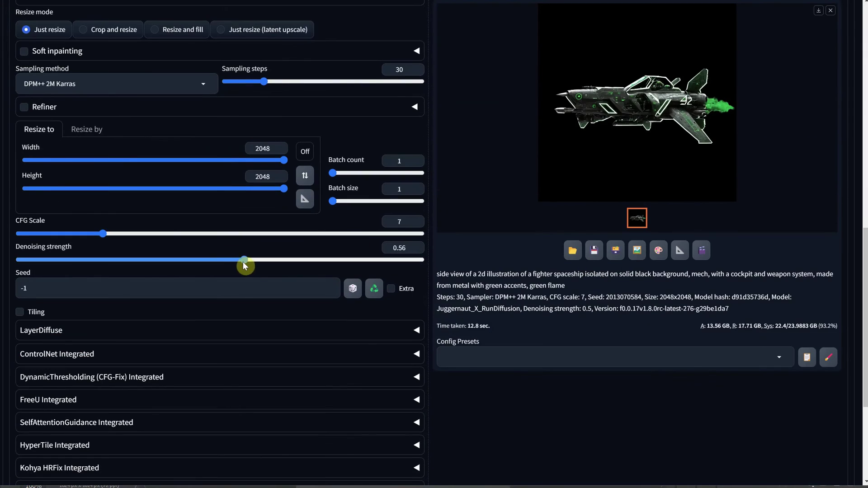
Step: Set the denoising strength to 0.6 and the output size to 1024 by 1024, and generate the spaceship again
left_click_drag(242, 262, 260, 262)
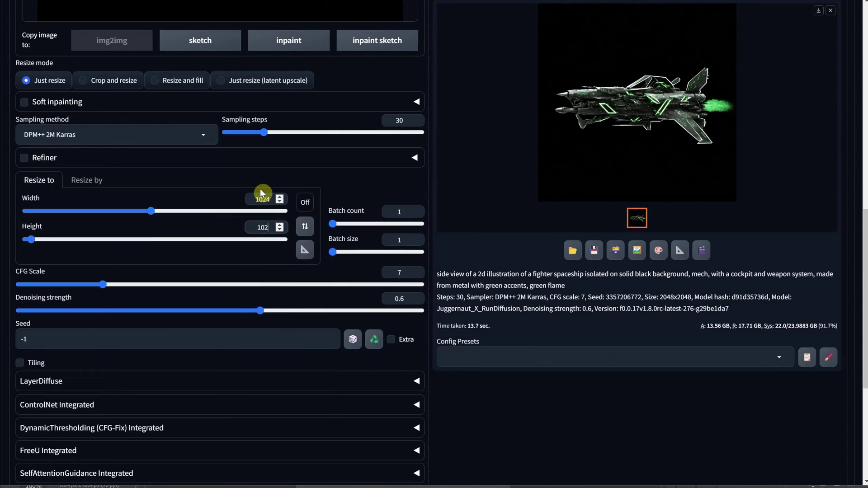
scroll(619, 245, "up", 10)
left_click(723, 84)
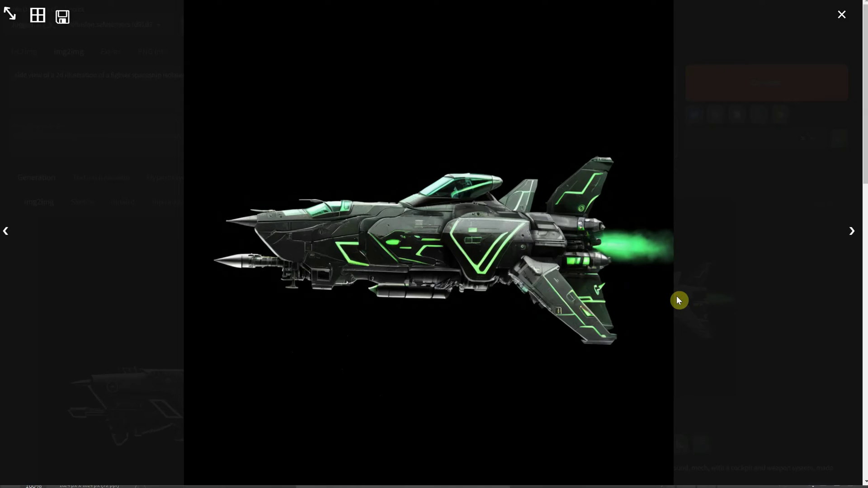
Step: Load the new spaceship as the img2img source, raise width and height to their maximum, and lower the denoising strength
left_click(677, 296)
left_click_drag(680, 291, 296, 264)
scroll(296, 263, "down", 10)
double_click(266, 301)
left_click_drag(153, 312, 289, 313)
left_click_drag(153, 340, 335, 330)
left_click_drag(260, 411, 160, 412)
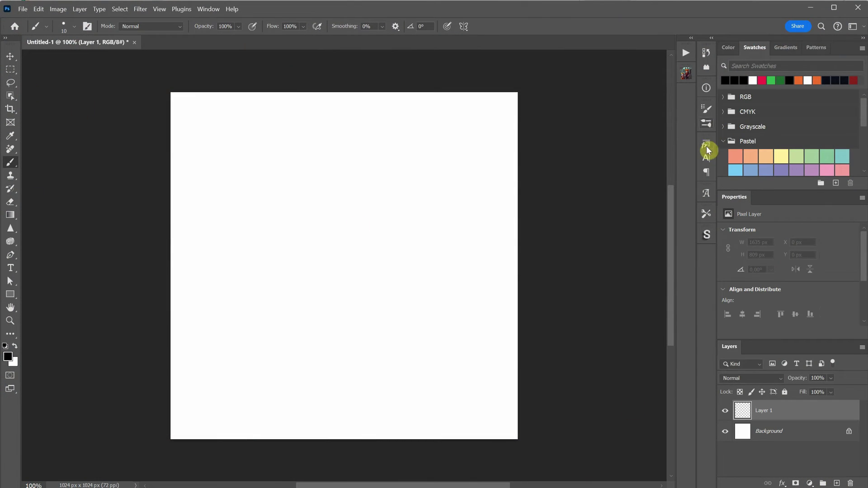
Step: In Photoshop, choose a brush preset and set up a vertical paint symmetry axis on the blank canvas
left_click(706, 213)
left_click(660, 225)
left_click(706, 214)
left_click_drag(302, 186, 315, 230)
key("ctrl+z")
left_click(463, 26)
left_click(475, 74)
key("Return")
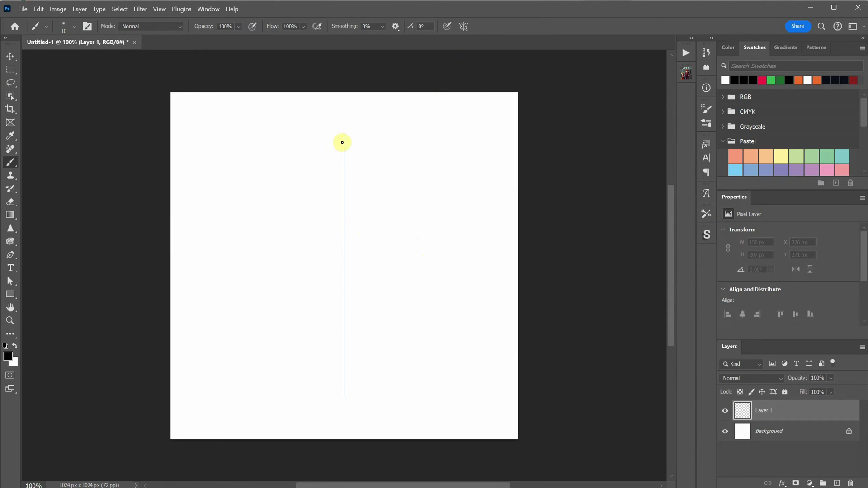
Step: Sketch a symmetrical top-view spaceship about 487 x 825 px with a long narrow body, round cockpit and side weapons
mouse_move(325, 164)
left_mouse_down()
mouse_move(340, 192)
mouse_move(329, 263)
mouse_move(307, 307)
mouse_move(308, 328)
mouse_move(335, 396)
mouse_move(330, 329)
mouse_move(345, 409)
mouse_move(307, 321)
mouse_move(269, 320)
mouse_move(290, 332)
mouse_move(286, 376)
mouse_move(292, 248)
mouse_move(284, 246)
mouse_move(286, 380)
mouse_move(336, 197)
left_mouse_up()
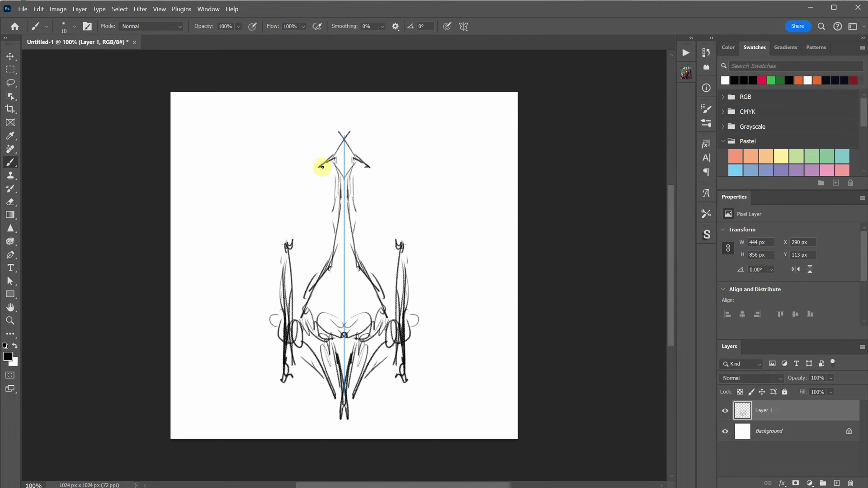
left_click_drag(325, 166, 340, 137)
mouse_move(315, 165)
left_mouse_down()
mouse_move(337, 181)
mouse_move(314, 287)
mouse_move(351, 351)
mouse_move(344, 342)
mouse_move(338, 385)
mouse_move(336, 363)
mouse_move(341, 427)
left_mouse_up()
mouse_move(333, 395)
left_mouse_down()
mouse_move(322, 349)
mouse_move(321, 363)
left_mouse_up()
left_click_drag(288, 355, 287, 386)
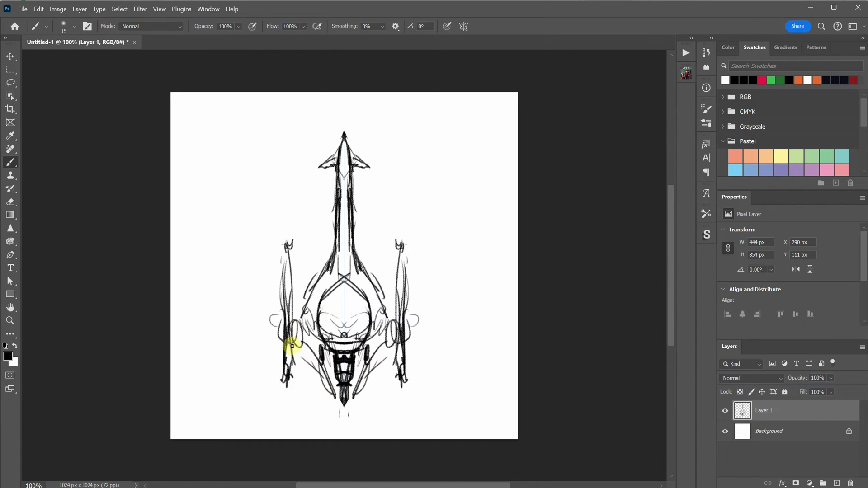
mouse_move(292, 345)
left_mouse_down()
mouse_move(284, 383)
mouse_move(277, 317)
mouse_move(285, 243)
mouse_move(286, 300)
mouse_move(271, 335)
mouse_move(301, 320)
mouse_move(306, 291)
mouse_move(335, 266)
mouse_move(283, 369)
mouse_move(291, 385)
left_mouse_up()
left_click_drag(335, 396, 341, 409)
left_click_drag(321, 348, 326, 397)
mouse_move(326, 397)
left_mouse_down()
mouse_move(297, 342)
mouse_move(310, 362)
mouse_move(310, 328)
mouse_move(342, 327)
mouse_move(327, 301)
mouse_move(344, 291)
mouse_move(338, 280)
mouse_move(351, 293)
mouse_move(328, 318)
mouse_move(326, 289)
mouse_move(338, 273)
left_mouse_up()
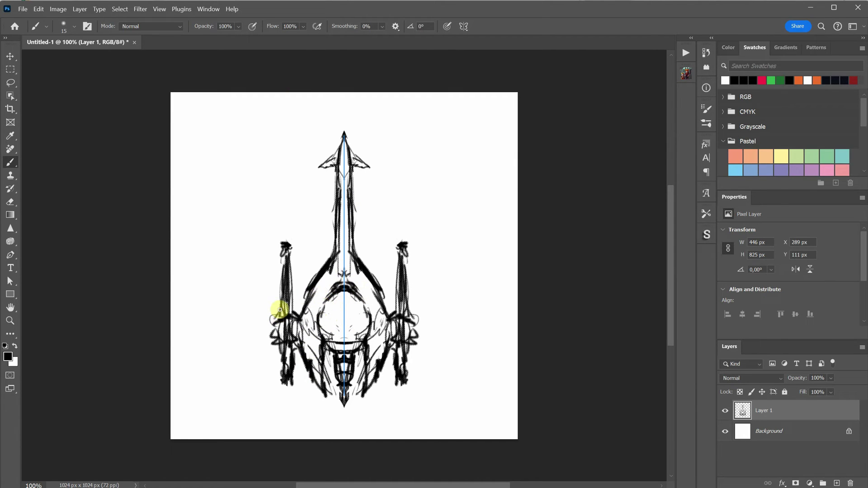
mouse_move(272, 321)
left_mouse_down()
mouse_move(279, 344)
mouse_move(292, 321)
left_mouse_up()
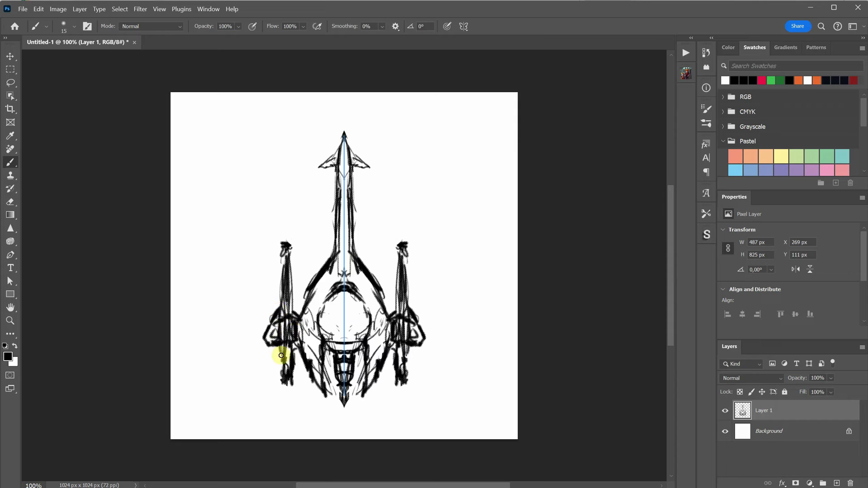
left_click_drag(298, 355, 287, 369)
Step: Fade the rough sketch layer by lowering its opacity and add a new layer above it
left_click(830, 378)
left_click_drag(848, 391, 811, 394)
left_click(835, 483)
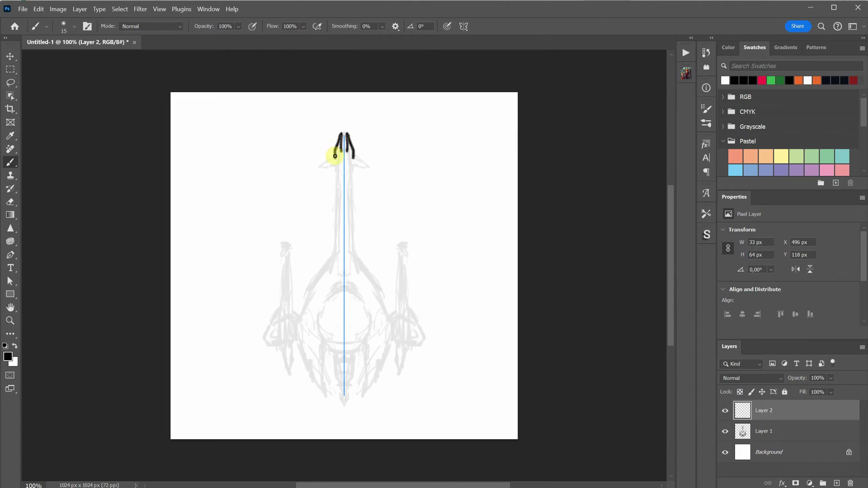
Step: Trace clean symmetrical black line art about 492 x 794 px over the faded sketch, detailing the hull, cockpit and side weapons
left_click_drag(335, 161, 332, 259)
mouse_move(335, 154)
left_mouse_down()
mouse_move(329, 169)
mouse_move(343, 197)
left_mouse_up()
mouse_move(332, 258)
left_mouse_down()
mouse_move(307, 304)
mouse_move(306, 364)
mouse_move(322, 374)
left_mouse_up()
left_click_drag(320, 330, 323, 298)
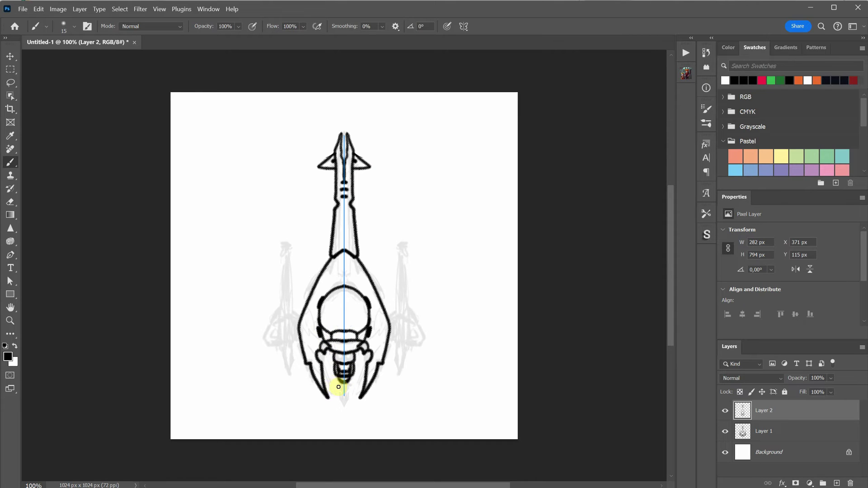
left_click_drag(302, 341, 333, 259)
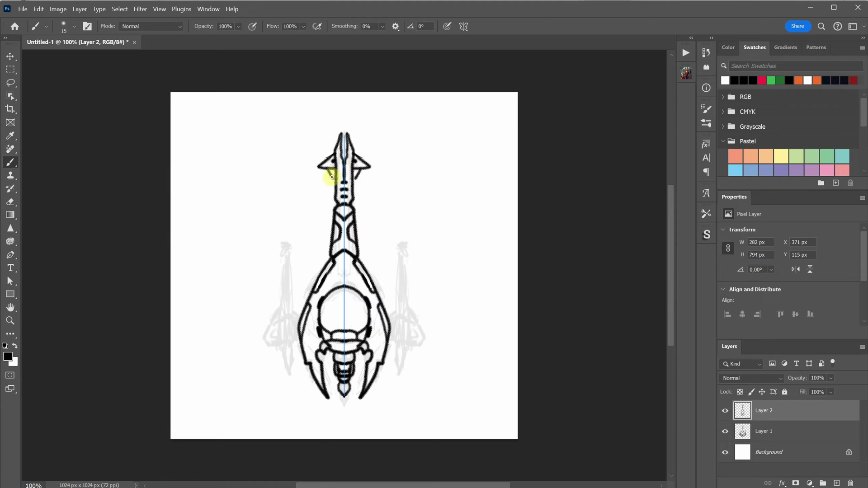
left_click_drag(287, 247, 286, 332)
mouse_move(289, 298)
left_mouse_down()
mouse_move(277, 316)
mouse_move(285, 359)
mouse_move(294, 324)
left_mouse_up()
Step: Hide the rough sketch layer and merge the clean line art with the white background
left_click(724, 431)
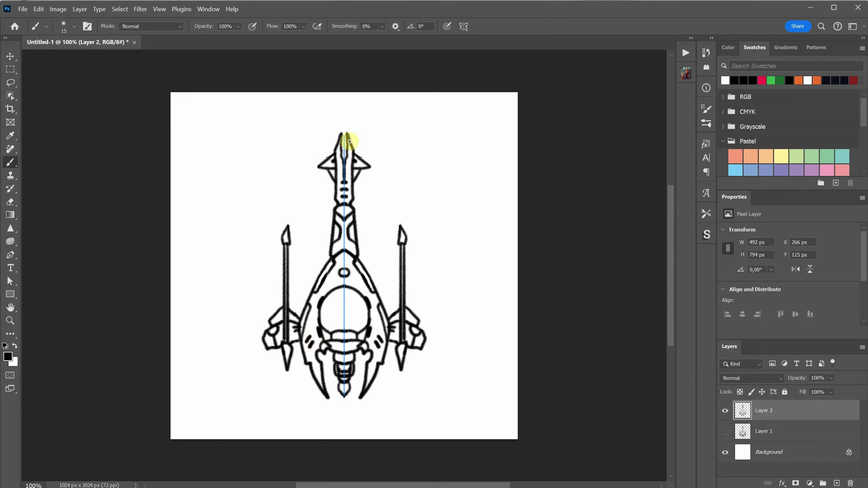
key("ctrl+shift+e")
key("Return")
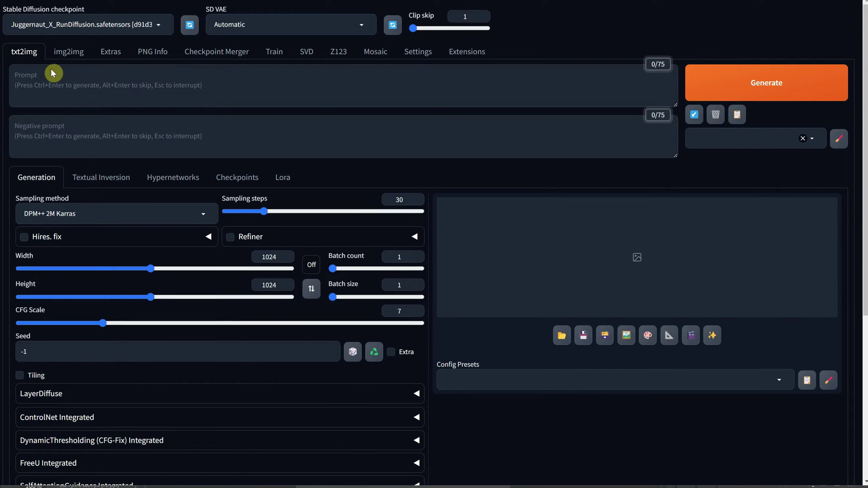
Step: In txt2img, enable ControlNet Unit 0 with Pixel Perfect, paste in the spaceship line art, and choose the Canny control type
scroll(155, 334, "down", 2)
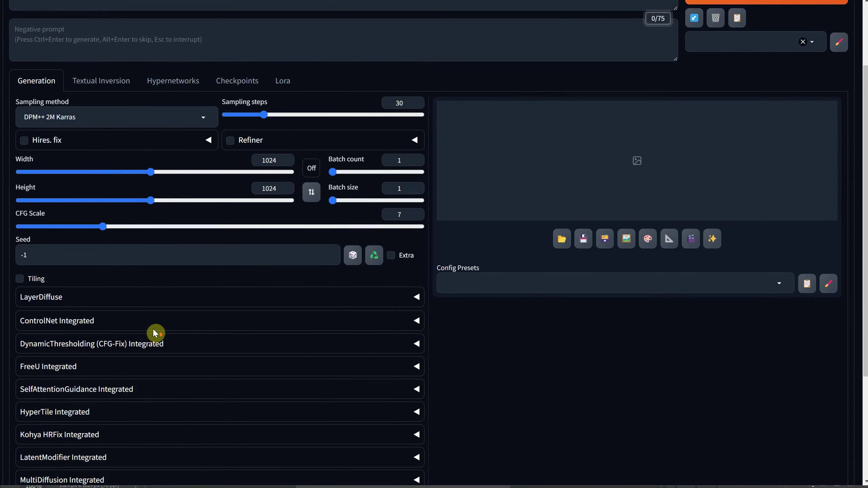
left_click(55, 313)
scroll(55, 303, "down", 2)
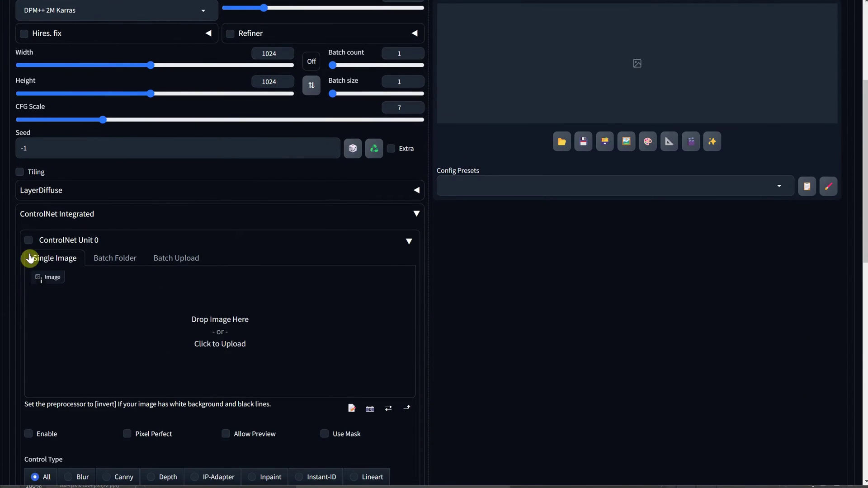
scroll(37, 252, "down", 3)
left_click(34, 288)
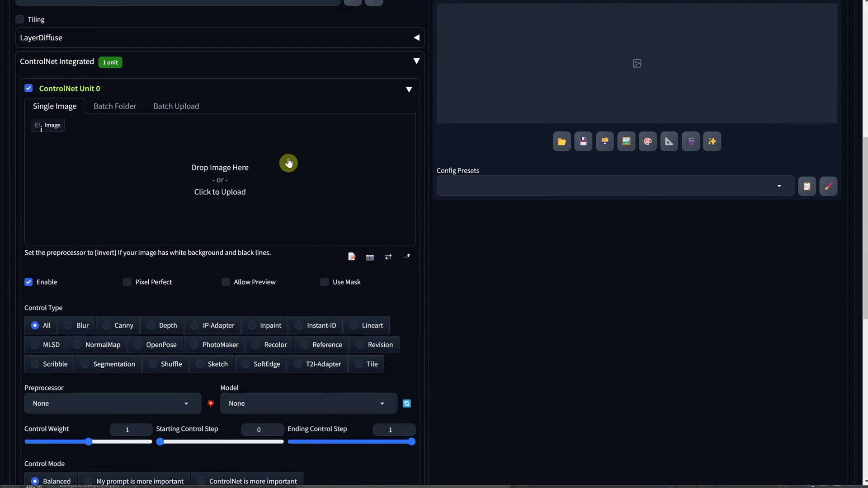
left_click(138, 282)
key("ctrl+v")
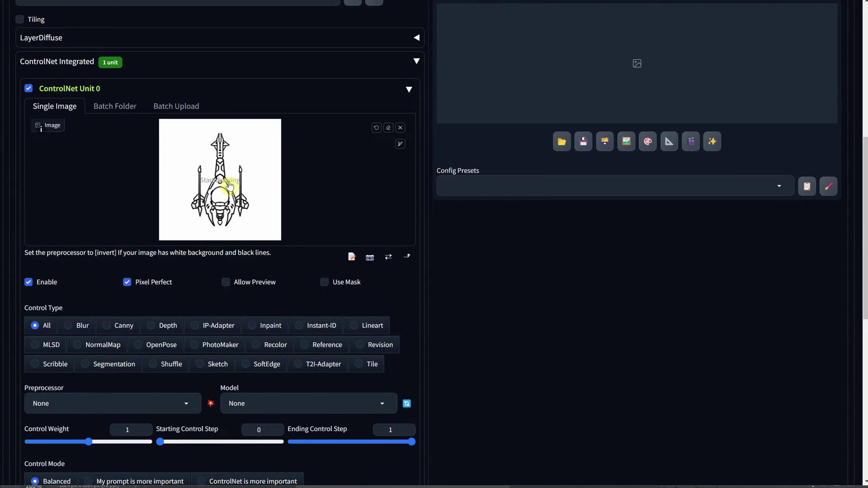
left_click(122, 325)
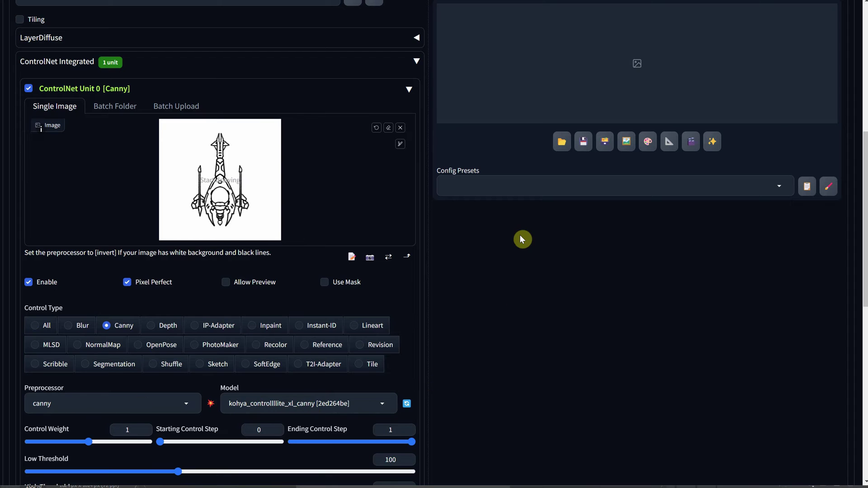
Step: Generate and preview a "top view of a 2d illustration of a fighter spaceship isolated on solid black background, mech", with cockpit, weapon system, metal and orange accents
scroll(517, 240, "up", 8)
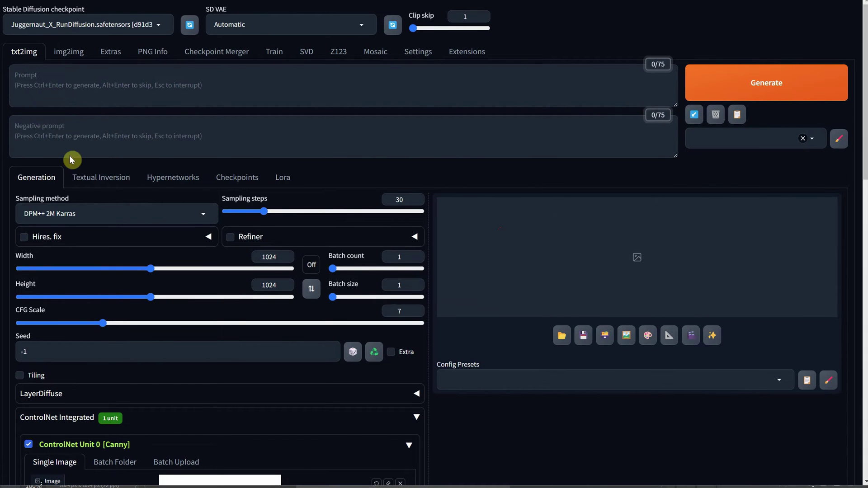
left_click(66, 85)
type("top view of a 2d illustration of a fighter spaceship isolated on solid black background, mech, with a cockpit and weapon system, made from metal with orange accents")
left_click_drag(46, 76, 7, 78)
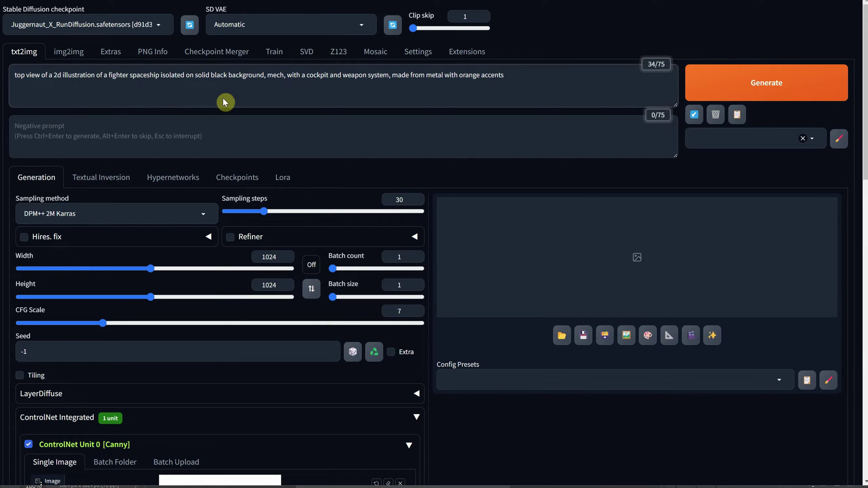
left_click(729, 85)
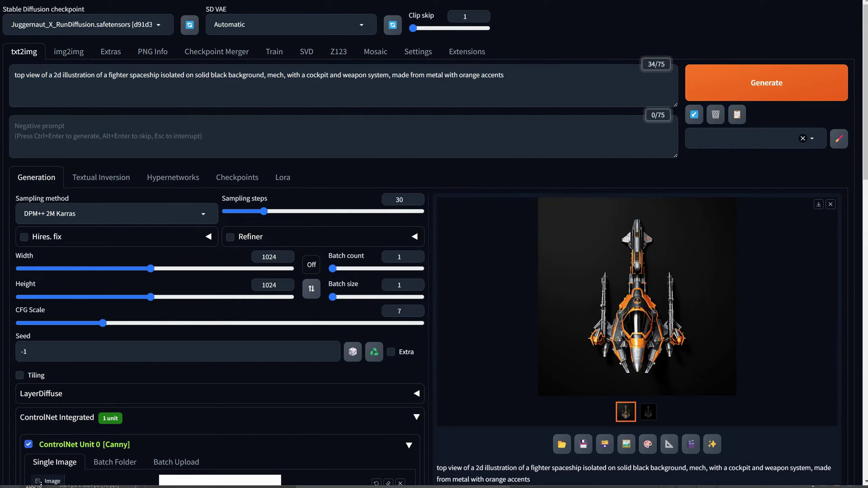
left_click(664, 302)
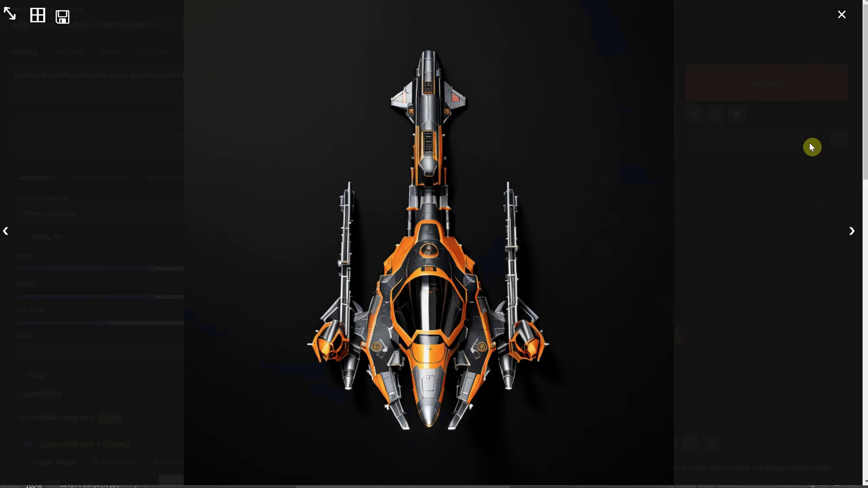
Step: Set ControlNet Unit 0's preprocessor to "invert (from white bg & black line)" for the spaceship line art
left_click(841, 14)
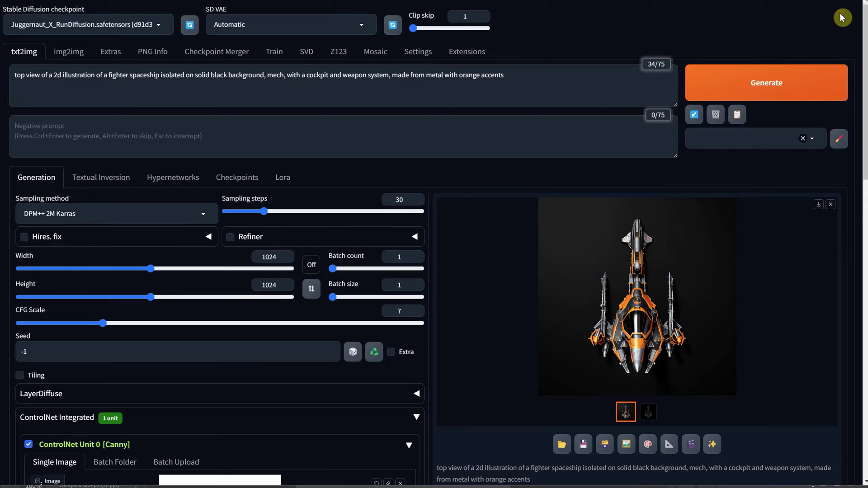
scroll(40, 419, "down", 1)
scroll(40, 420, "down", 10)
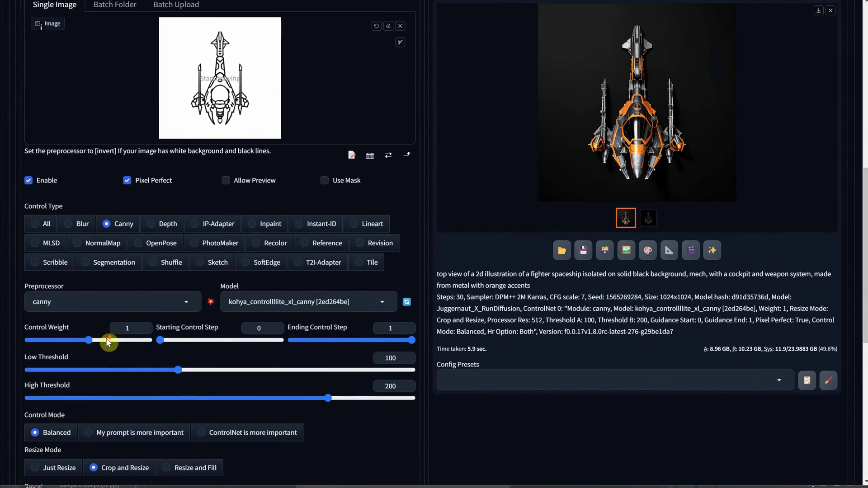
left_click(66, 294)
left_click(60, 286)
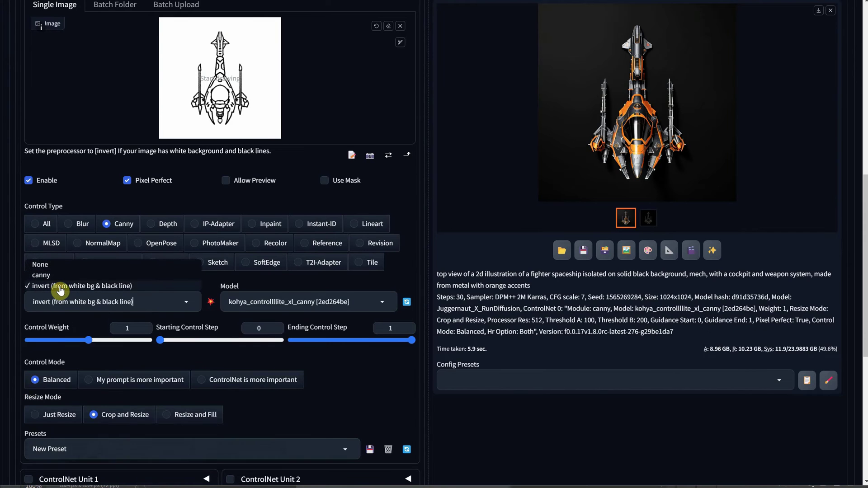
scroll(181, 289, "up", 4)
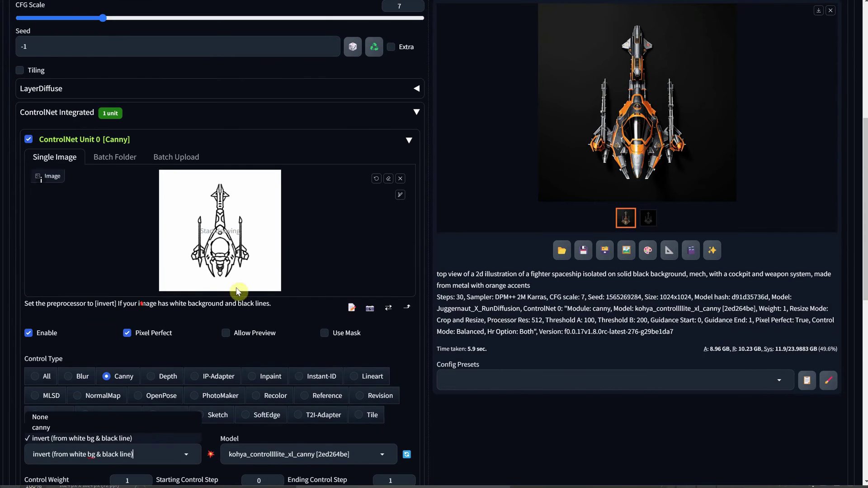
Step: Check the previous result's Canny edge map and regenerate the spaceship with the invert preprocessor
left_click(647, 216)
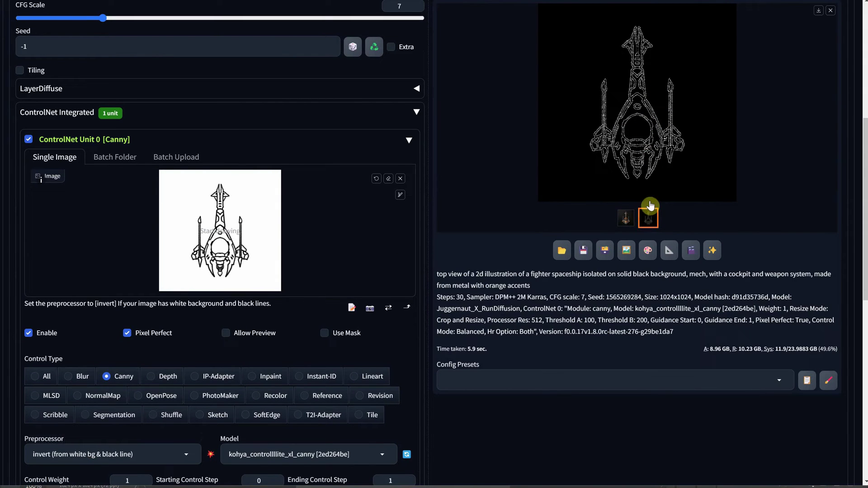
left_click(625, 218)
scroll(630, 230, "up", 7)
left_click(746, 82)
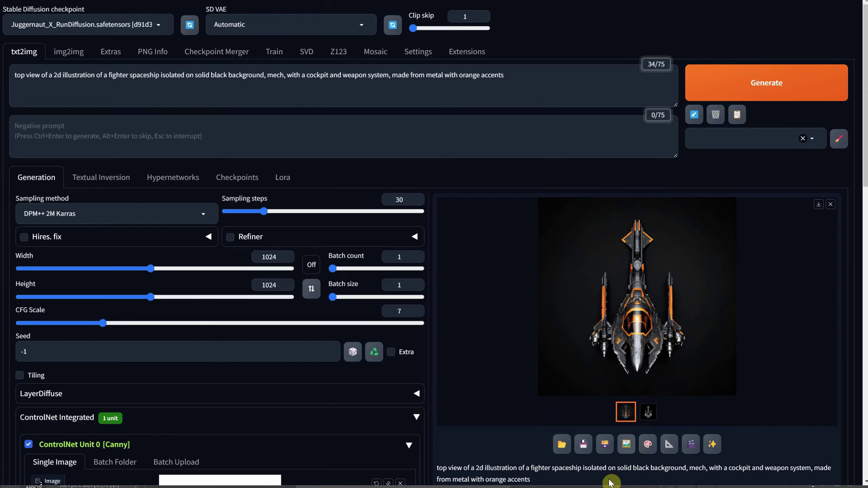
Step: Examine the inverted control map and the enlarged preview of the newly generated spaceship
left_click(648, 411)
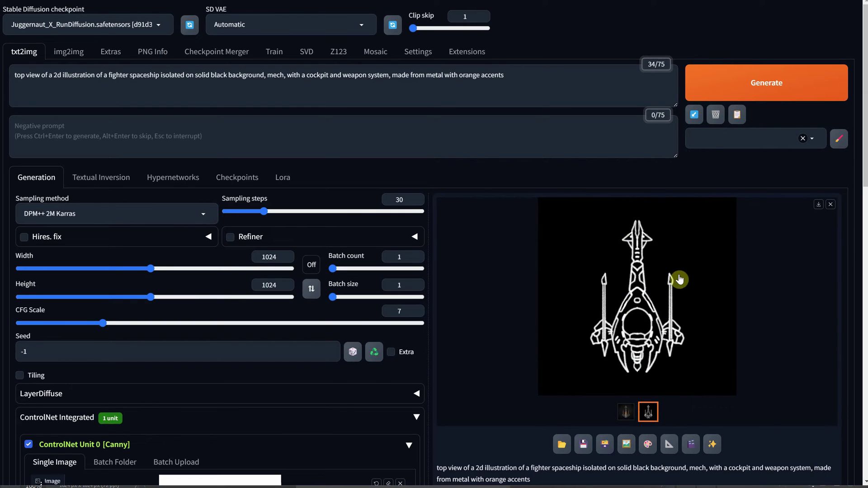
left_click(626, 412)
scroll(650, 227, "down", 2)
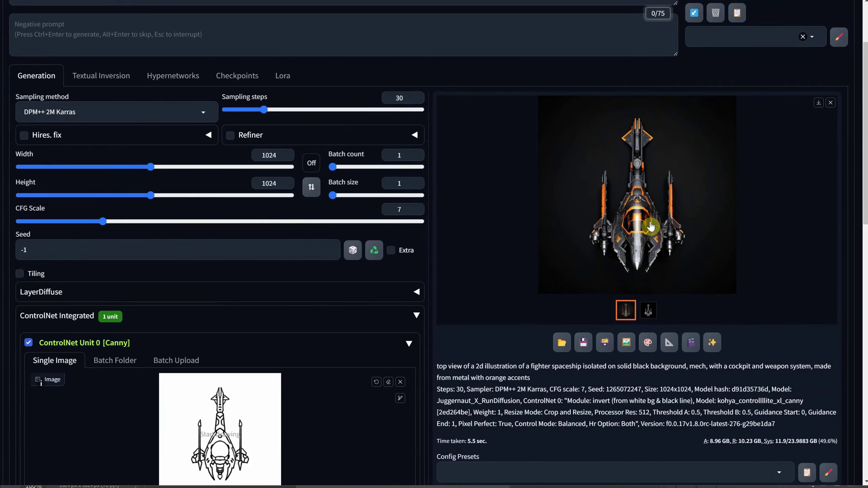
left_click(650, 226)
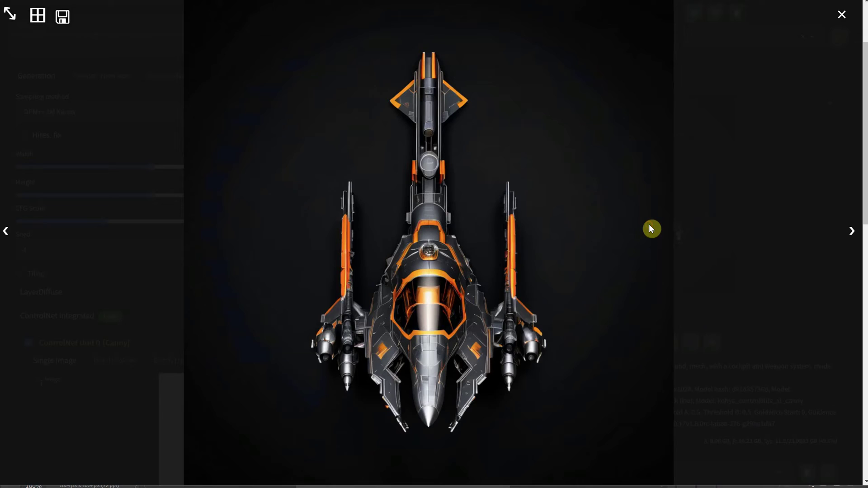
left_click(814, 147)
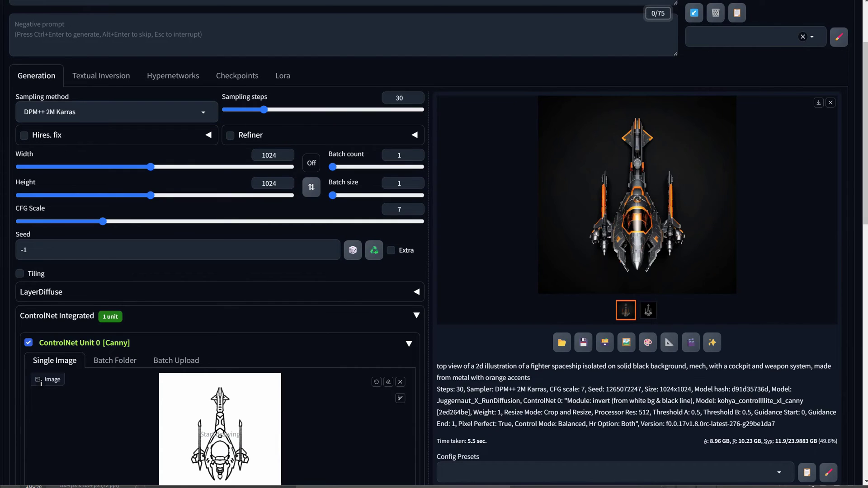
Step: Append "lights" to the end of the spaceship prompt and generate and preview a new image
scroll(664, 168, "up", 2)
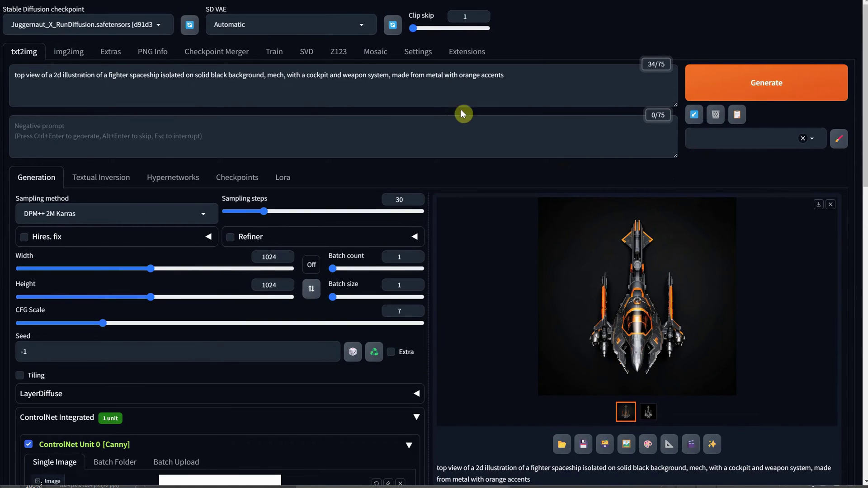
left_click(525, 70)
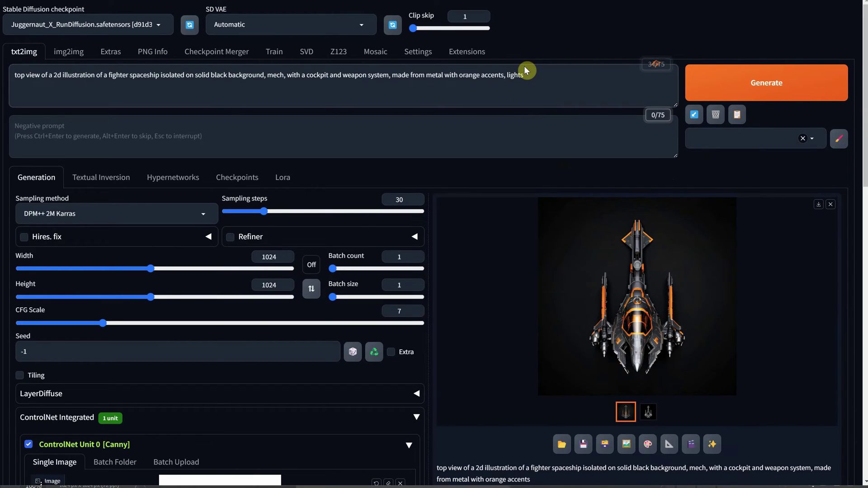
left_click(760, 86)
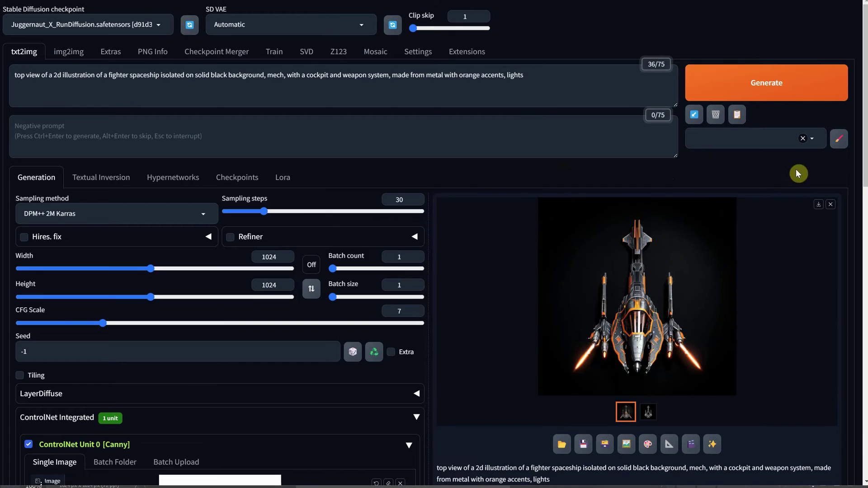
left_click(716, 281)
left_click(818, 351)
Step: Change "lights" to "blue lights" in the prompt and generate and preview another spaceship
left_click(498, 74)
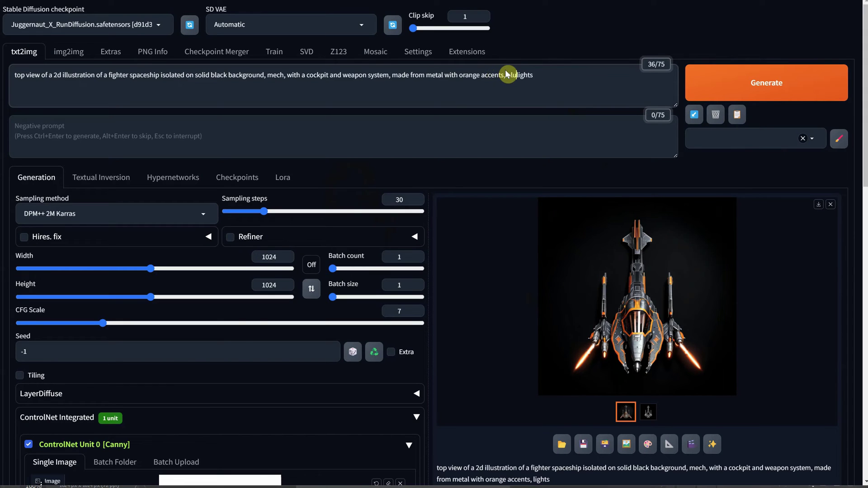
left_click(727, 77)
left_click(676, 277)
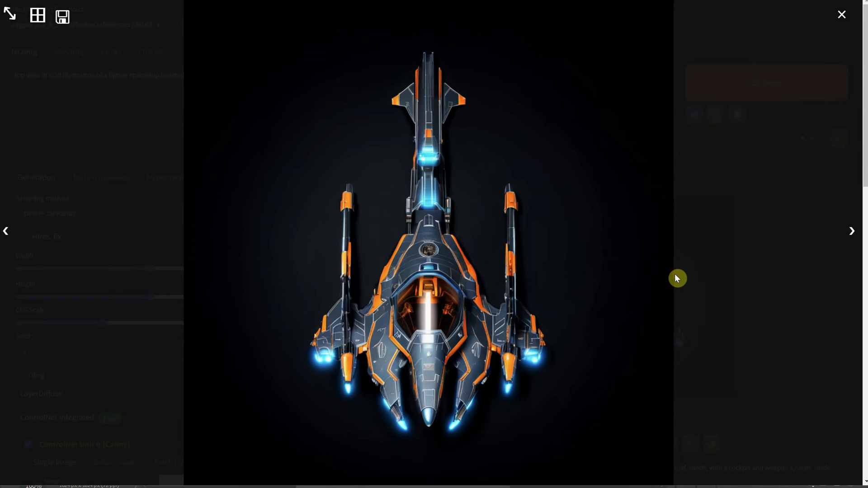
left_click(592, 245)
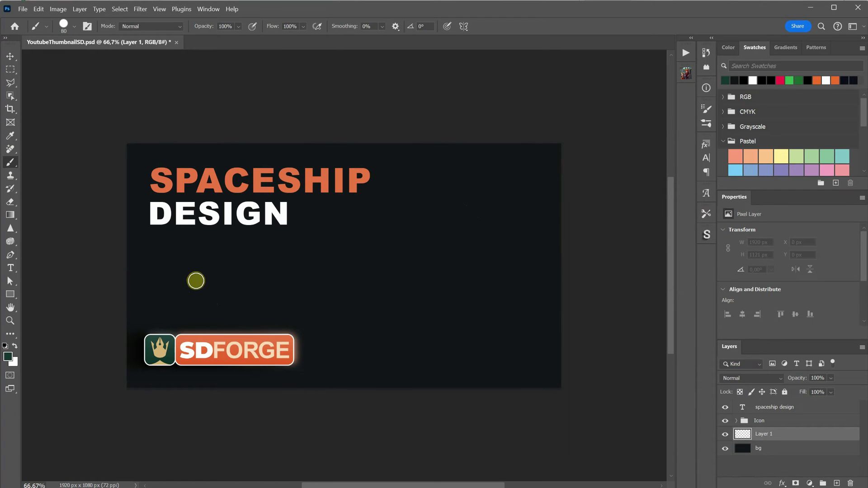
Step: In Photoshop, block in a solid dark green side-view spaceship body on Layer 1 of YoutubeThumbnailSD.psd
key("bracketright")
mouse_move(195, 281)
left_mouse_down()
mouse_move(490, 248)
mouse_move(192, 286)
mouse_move(382, 273)
mouse_move(196, 276)
mouse_move(546, 256)
mouse_move(395, 350)
mouse_move(234, 310)
mouse_move(429, 320)
left_mouse_up()
left_click_drag(431, 212, 479, 209)
Step: With a 50 px brush, refine the green silhouette to about 1755 x 806 px, shaping the nose, lower gun and notched tail
key("bracketleft")
key("bracketleft")
key("bracketleft")
key("bracketleft")
mouse_move(191, 244)
left_mouse_down()
mouse_move(211, 234)
mouse_move(231, 243)
left_mouse_up()
left_click_drag(296, 242, 289, 250)
left_click_drag(193, 308, 333, 300)
left_click_drag(224, 303, 257, 310)
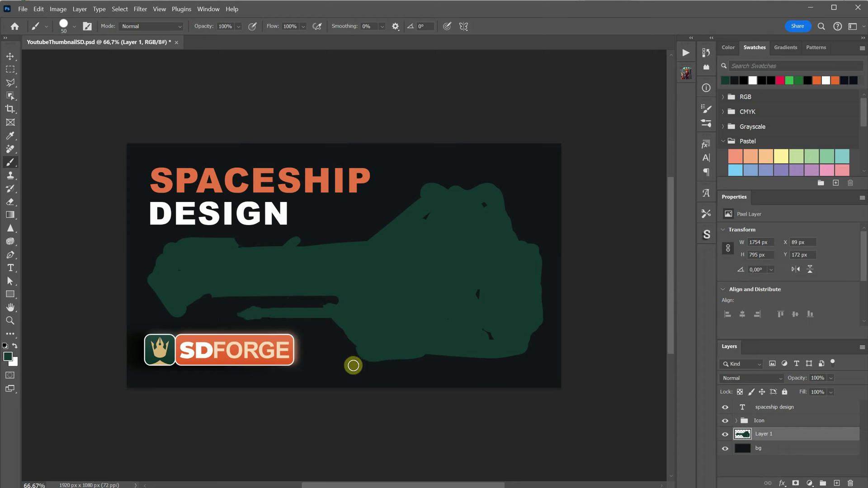
mouse_move(411, 364)
left_mouse_down()
mouse_move(466, 315)
mouse_move(529, 374)
mouse_move(517, 212)
mouse_move(484, 198)
mouse_move(440, 332)
mouse_move(449, 354)
left_mouse_up()
left_click_drag(453, 378, 493, 366)
Step: Pick a slightly lighter green and brush highlights along the hull, cockpit base, lower gun and engine areas
left_click(157, 338, "alt")
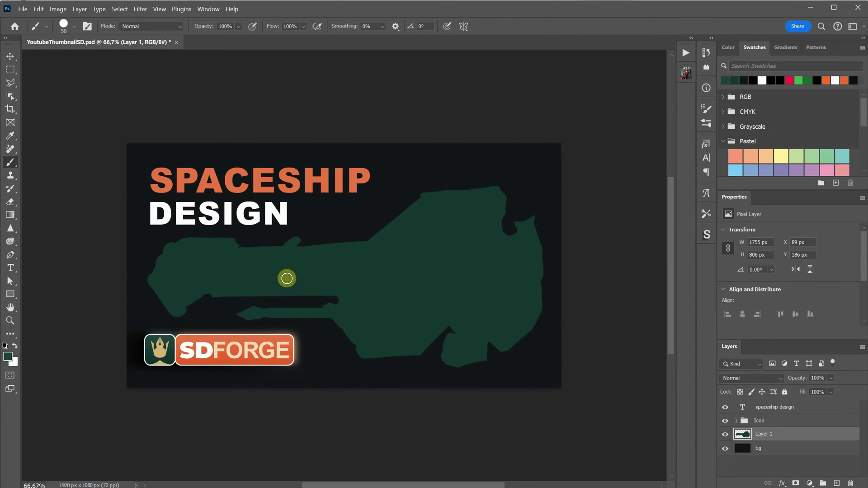
left_click(706, 214)
left_click(706, 214)
left_click(7, 357)
left_click(639, 348)
left_click(783, 258)
mouse_move(344, 254)
left_mouse_down()
mouse_move(160, 256)
mouse_move(481, 198)
left_mouse_up()
mouse_move(364, 312)
left_mouse_down()
mouse_move(439, 302)
mouse_move(479, 341)
left_mouse_up()
mouse_move(155, 281)
left_mouse_down()
mouse_move(187, 289)
mouse_move(400, 290)
left_mouse_up()
left_click_drag(257, 313, 355, 316)
Step: Sample the title's orange, fill in the cockpit window and, with a smaller brush, add two bands on the lower gun
left_click(266, 190, "alt")
left_click_drag(427, 212, 482, 261)
key("bracketleft")
key("bracketleft")
key("bracketleft")
key("bracketleft")
key("bracketleft")
left_click_drag(275, 312, 286, 312)
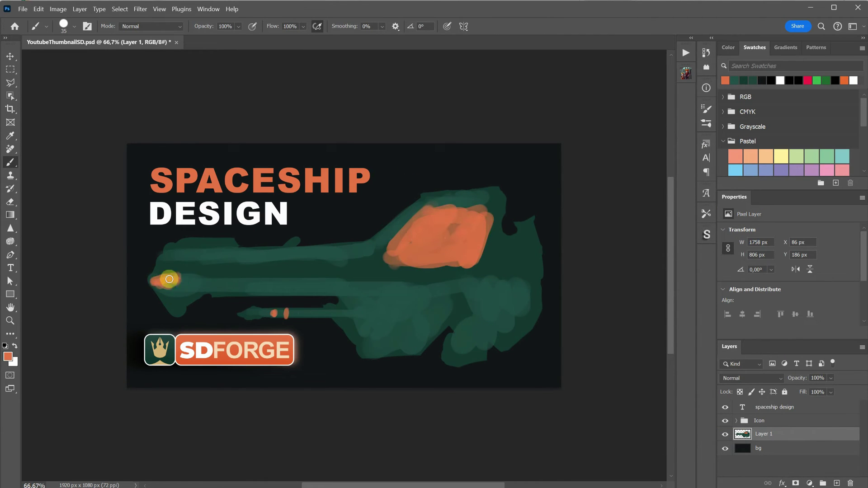
Step: Paint orange accents along the nose and mid-hull, plus two slanted vents behind the cockpit
left_click_drag(171, 277, 242, 289)
mouse_move(280, 293)
left_mouse_down()
mouse_move(291, 285)
mouse_move(360, 295)
left_mouse_up()
left_click_drag(499, 260, 491, 272)
mouse_move(510, 261)
left_mouse_down()
mouse_move(503, 273)
mouse_move(518, 327)
left_mouse_up()
Step: Shade the cockpit glass and its upper edge using green and orange tones sampled from the spaceship
left_click(393, 269, "alt")
left_click(514, 224, "alt")
key("]")
left_click_drag(485, 197, 447, 200)
key("[")
key("[")
left_click(390, 261, "alt")
left_click_drag(394, 266, 470, 266)
left_click(498, 232, "alt")
mouse_move(427, 264)
left_mouse_down()
mouse_move(463, 254)
mouse_move(481, 219)
left_mouse_up()
mouse_move(431, 186)
left_mouse_down()
mouse_move(506, 183)
mouse_move(477, 194)
left_mouse_up()
Step: Paint two small orange antennas above the cockpit and a curved orange strap across the lower hull
left_click(459, 211, "alt")
key("[")
key("[")
key("[")
key("[")
key("[")
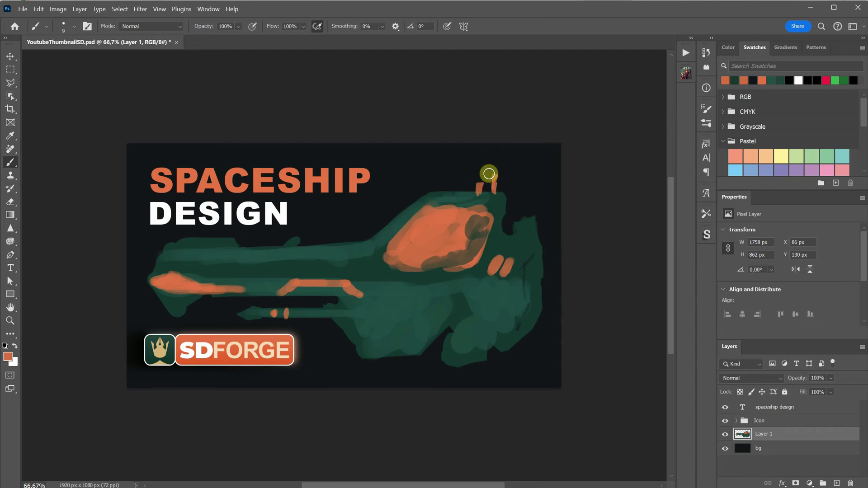
key("bracketright")
key("bracketright")
mouse_move(368, 314)
left_mouse_down()
mouse_move(445, 310)
mouse_move(445, 356)
mouse_move(475, 372)
mouse_move(528, 339)
mouse_move(531, 282)
left_mouse_up()
Step: Sample the dark background colour and paint shadows and cut-outs on the lower hull and engines with a 40 px brush
left_click(500, 286, "alt")
key("bracketright")
key("bracketright")
key("bracketright")
key("bracketright")
key("bracketright")
left_click(259, 302, "alt")
mouse_move(233, 297)
left_mouse_down()
mouse_move(343, 296)
mouse_move(381, 352)
left_mouse_up()
left_click_drag(360, 287, 433, 288)
left_click_drag(396, 294, 463, 295)
left_click_drag(451, 354, 476, 357)
left_click_drag(469, 324, 495, 325)
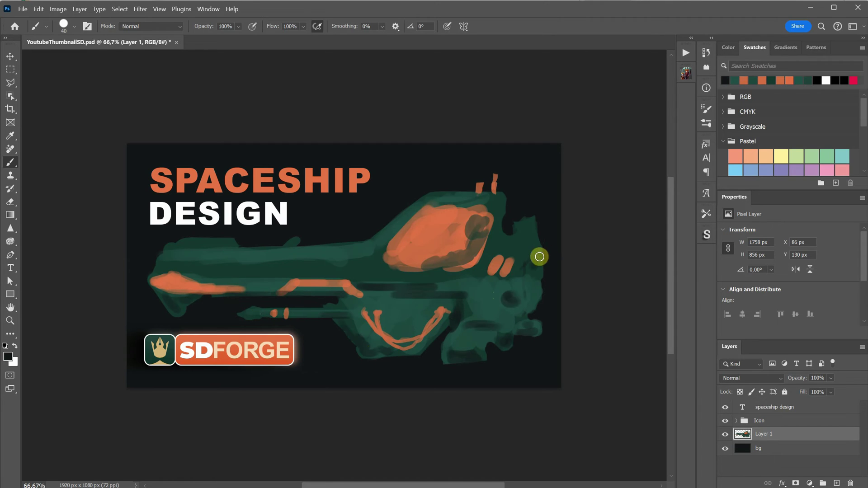
Step: Sample the orange and paint a ribbed frame at the tail and a dot on the engine with a smaller brush
left_click(524, 285, "alt")
left_click(507, 266, "alt")
mouse_move(528, 271)
left_mouse_down()
mouse_move(530, 253)
mouse_move(525, 275)
mouse_move(544, 274)
left_mouse_up()
key("bracketleft")
key("bracketleft")
key("bracketleft")
key("bracketleft")
key("bracketleft")
left_click_drag(523, 296, 542, 296)
left_click(509, 299)
Step: Sample a dark tone and draw panel lines on the hull, cockpit frame, belly and nose, and touch up the nose accent
left_click(379, 217, "alt")
left_click_drag(393, 313, 418, 313)
left_click_drag(413, 327, 402, 329)
left_click_drag(195, 266, 389, 266)
left_click_drag(362, 264, 427, 206)
left_click_drag(429, 209, 503, 209)
mouse_move(387, 249)
left_mouse_down()
mouse_move(475, 267)
mouse_move(480, 245)
left_mouse_up()
left_click_drag(328, 254, 325, 263)
mouse_move(310, 254)
left_mouse_down()
mouse_move(241, 253)
mouse_move(221, 244)
left_mouse_up()
mouse_move(235, 251)
left_mouse_down()
mouse_move(157, 266)
mouse_move(183, 240)
left_mouse_up()
left_click(173, 282, "alt")
left_click(392, 230, "alt")
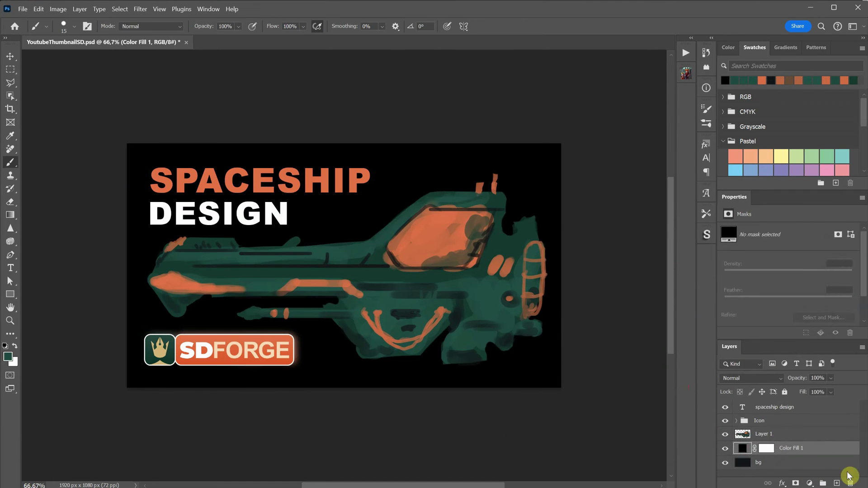
Step: Merge the duplicated spaceship layer with the black fill layer and paste the image into img2img in Stable Diffusion
right_click(795, 434)
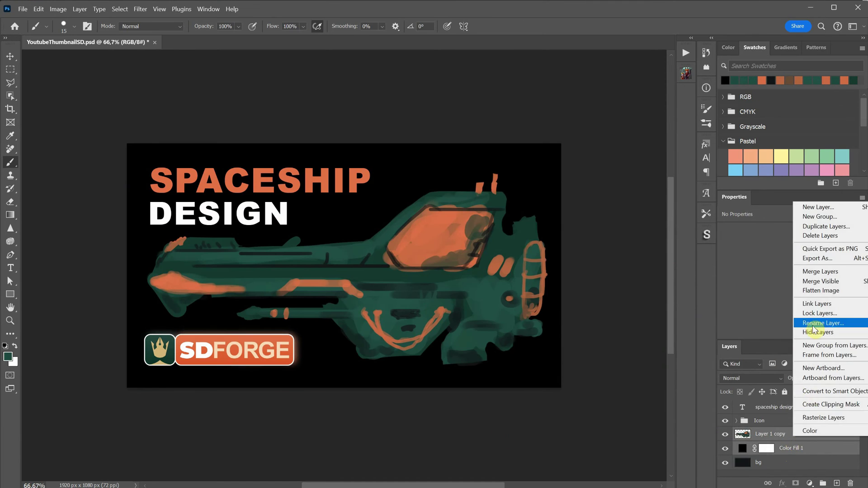
left_click(825, 292)
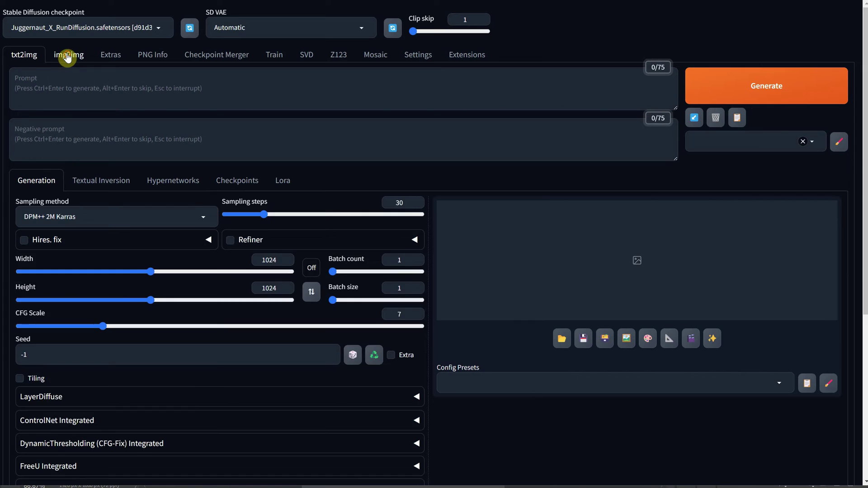
left_click(68, 55)
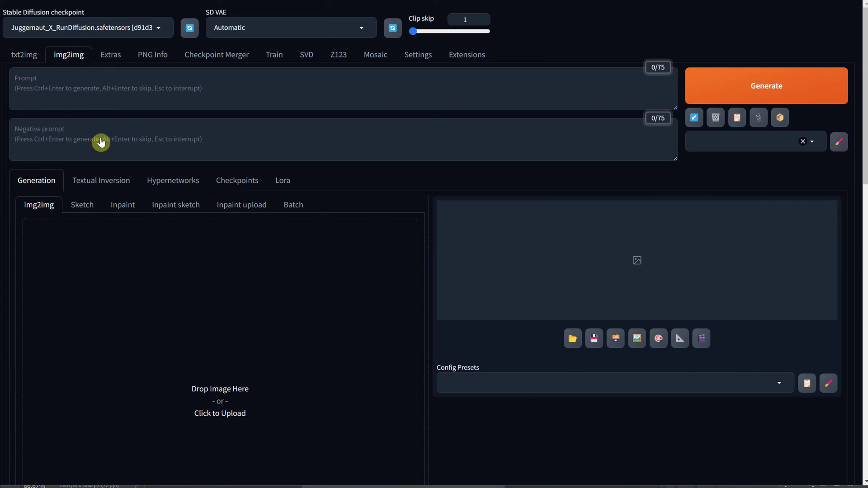
key("ctrl+v")
scroll(223, 290, "down", 1)
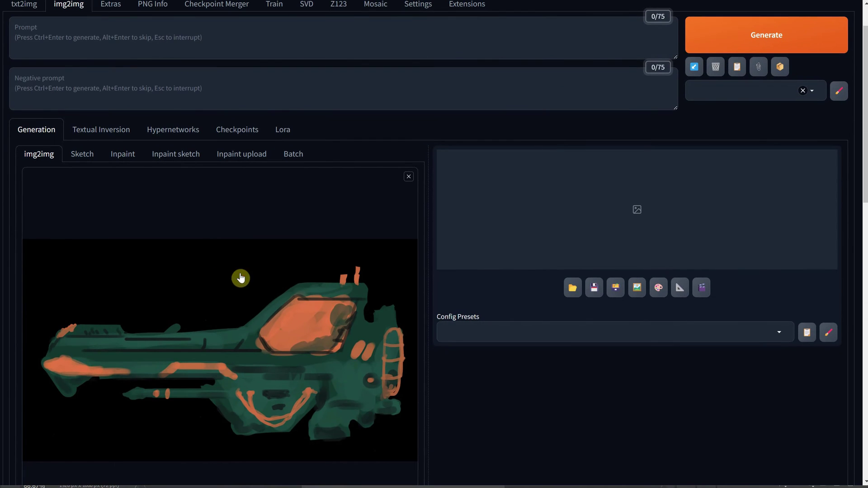
Step: Enter the prompt "professional minimalist 3d model of a fighter spaceship charging on dark scifi hangar background", with orange glass cockpit and emerald green metal
left_click(144, 29)
key("ctrl+v")
left_click(244, 27)
left_click(371, 40)
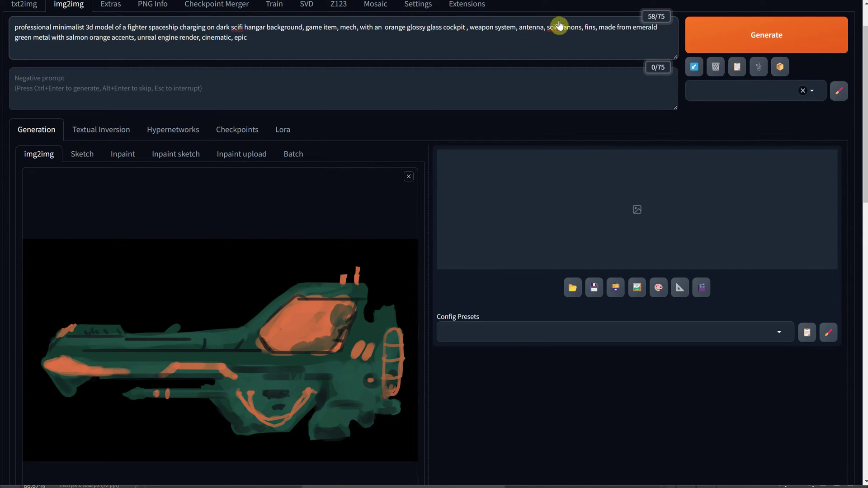
left_click_drag(547, 27, 581, 27)
left_click(587, 37)
left_click_drag(14, 38, 54, 38)
left_click_drag(103, 48, 106, 49)
Step: Set the output size to 1280 x 768 and the denoising strength to 0.75
scroll(494, 81, "down", 10)
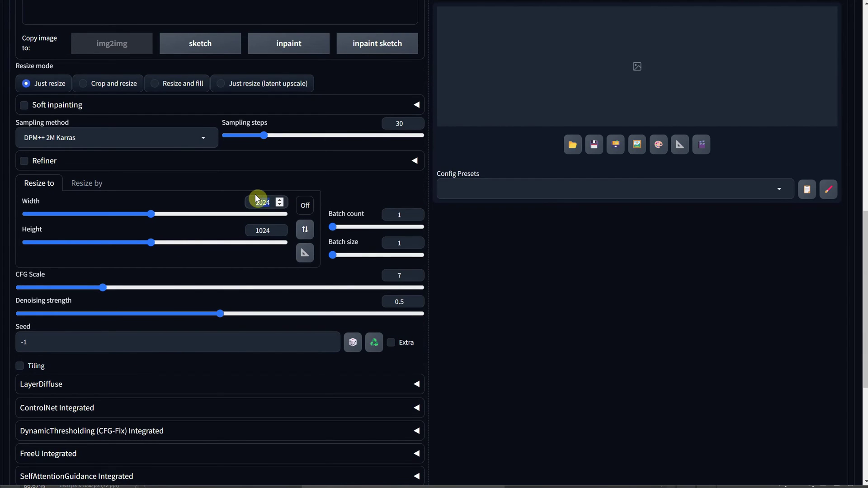
double_click(256, 202)
type("1280")
key("Tab")
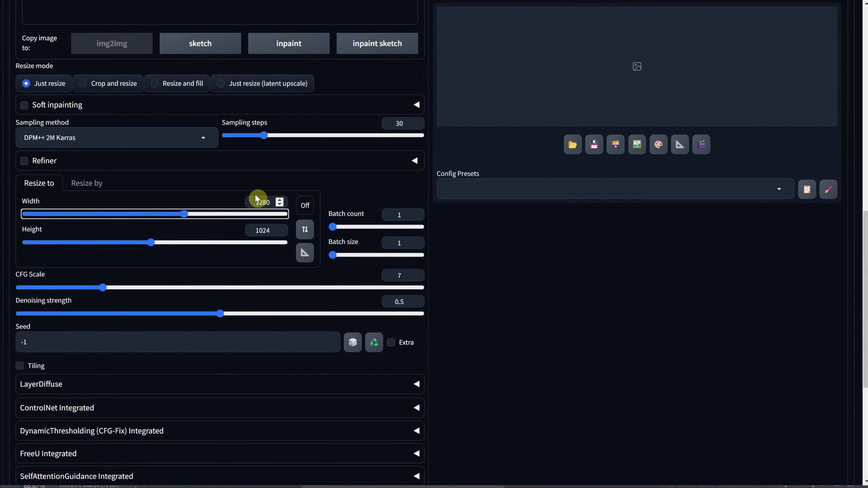
key("Tab")
type("768")
key("Tab")
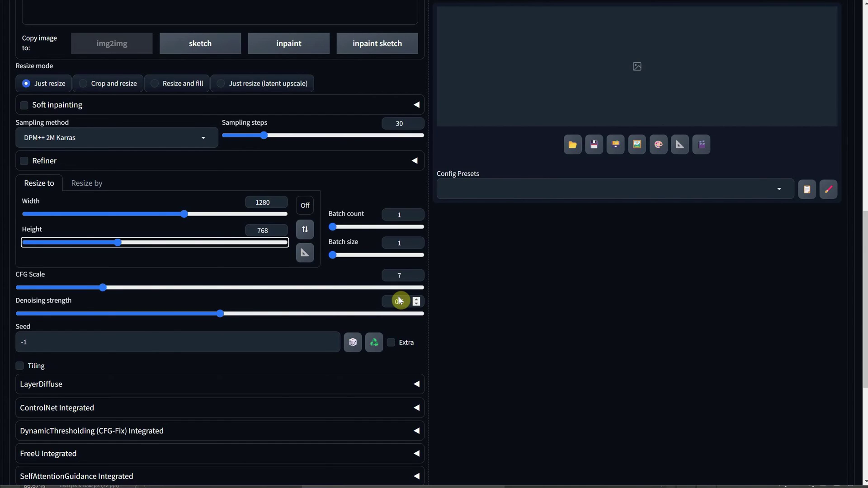
left_click_drag(398, 297, 453, 301)
type("75")
Step: Enable ControlNet Unit 0 with the Canny control type and generate the spaceship image
scroll(68, 306, "down", 2)
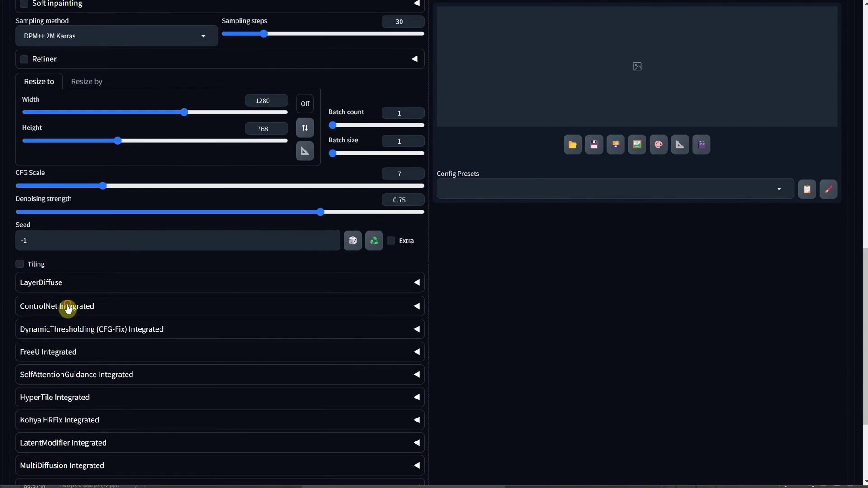
left_click(68, 305)
scroll(87, 283, "down", 2)
left_click(29, 252)
scroll(68, 256, "down", 1)
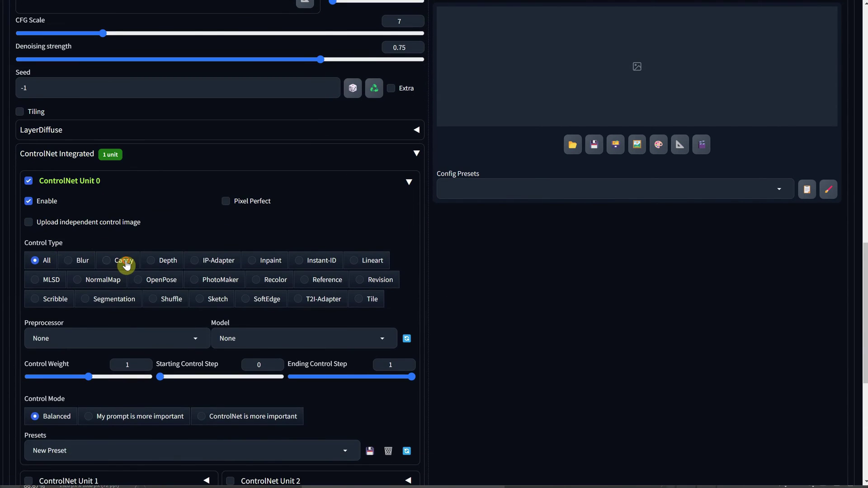
left_click(123, 261)
left_click(128, 337)
left_click(235, 334)
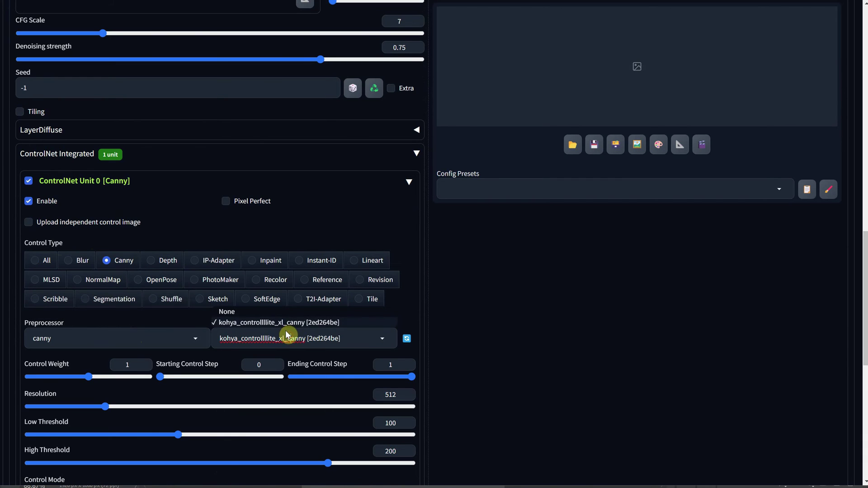
scroll(517, 198, "up", 10)
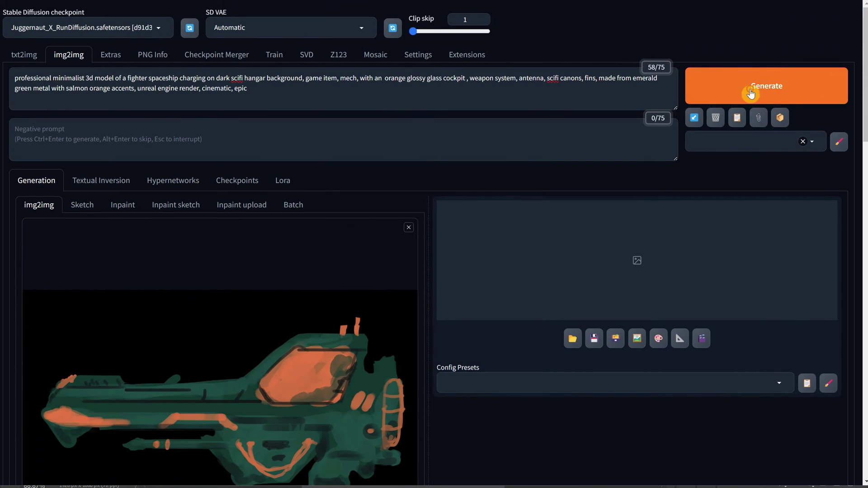
left_click(750, 94)
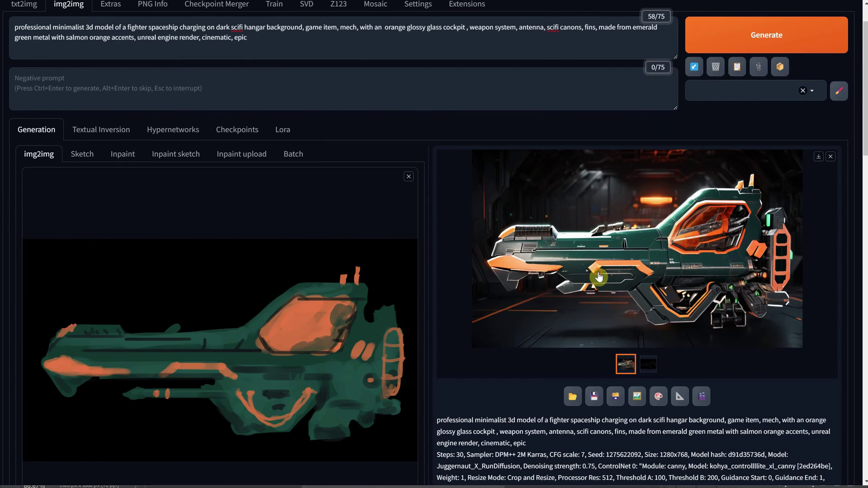
Step: View the generated spaceship enlarged, then generate two more variations from the same painted sketch
left_click(599, 276)
left_click(842, 19)
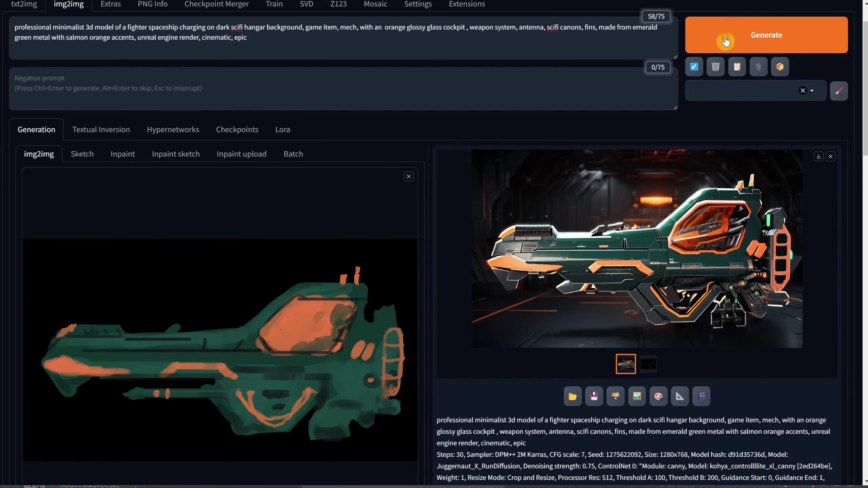
left_click(725, 41)
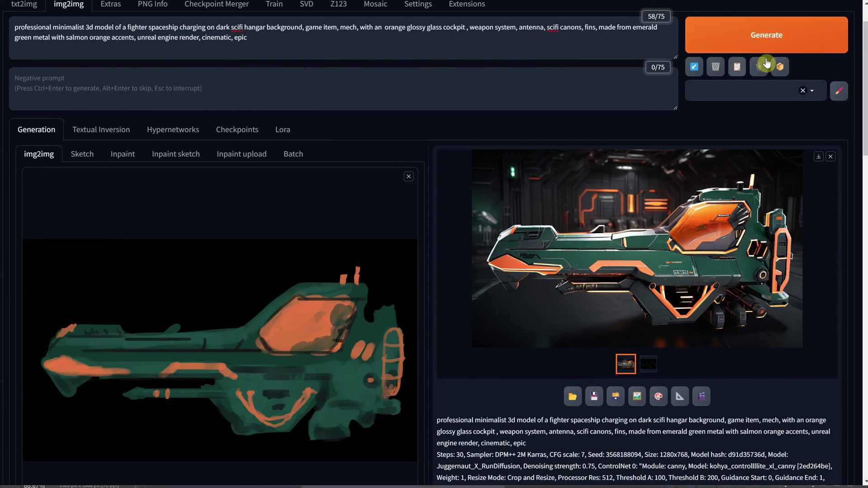
left_click(723, 39)
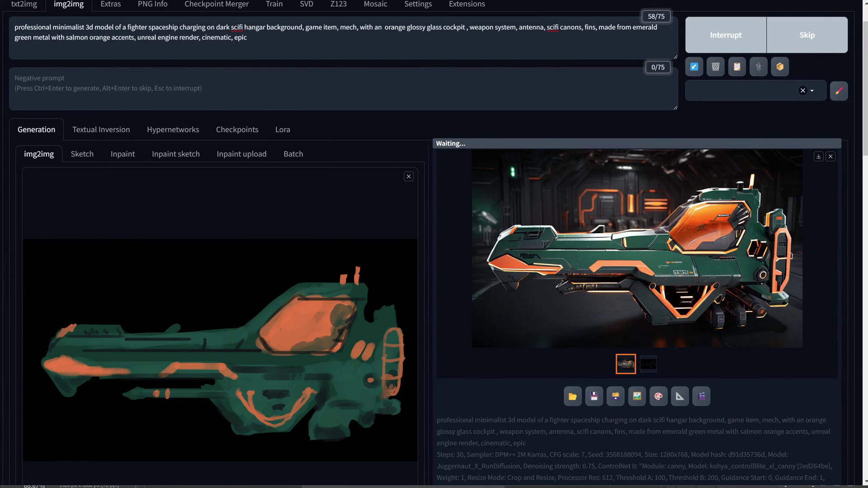
Step: Load the newest generated spaceship as the img2img input image and disable ControlNet Unit 0
mouse_move(713, 224)
left_mouse_down()
mouse_move(316, 283)
mouse_move(318, 294)
left_mouse_up()
scroll(347, 257, "down", 2)
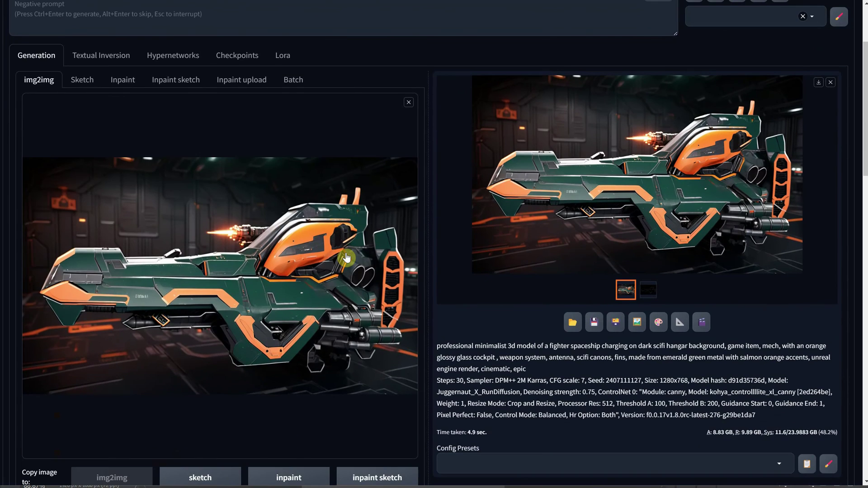
scroll(346, 258, "down", 10)
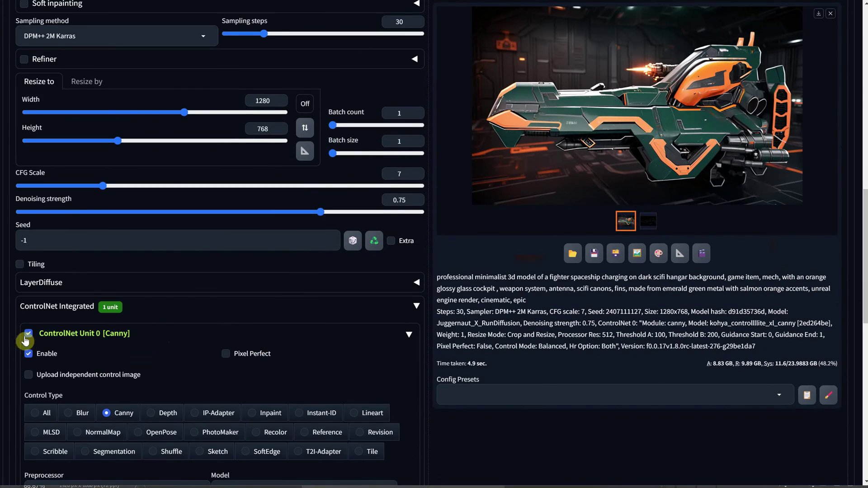
left_click(22, 336)
Step: Set the denoising strength to 0.5 and the output size to 1920 x 1080, and generate the spaceship
scroll(374, 252, "up", 3)
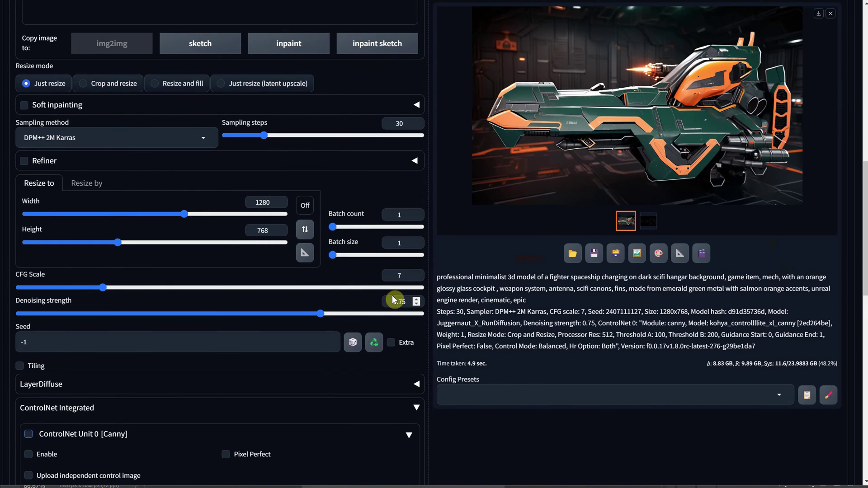
type("5")
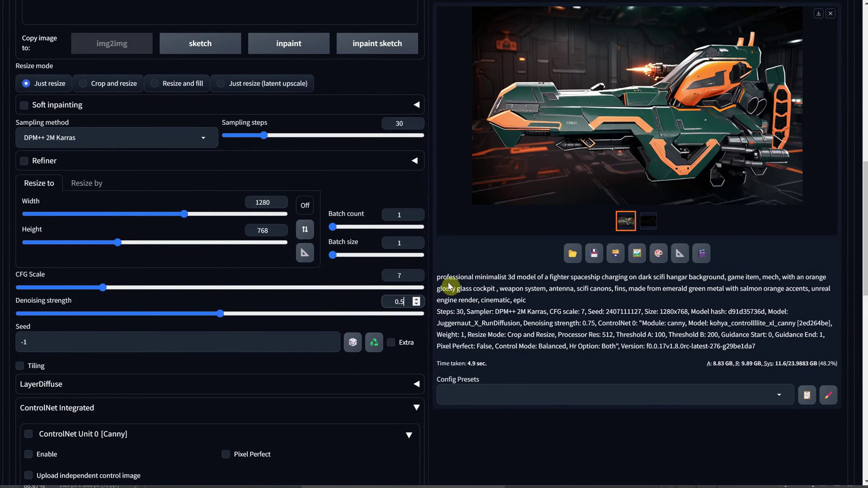
scroll(450, 286, "up", 1)
double_click(277, 252)
type("1920")
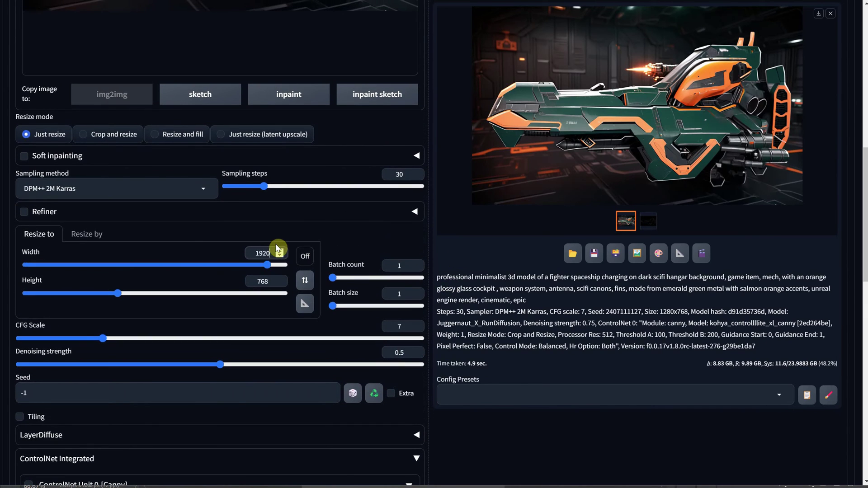
key("Tab")
type("1080")
scroll(606, 239, "up", 2)
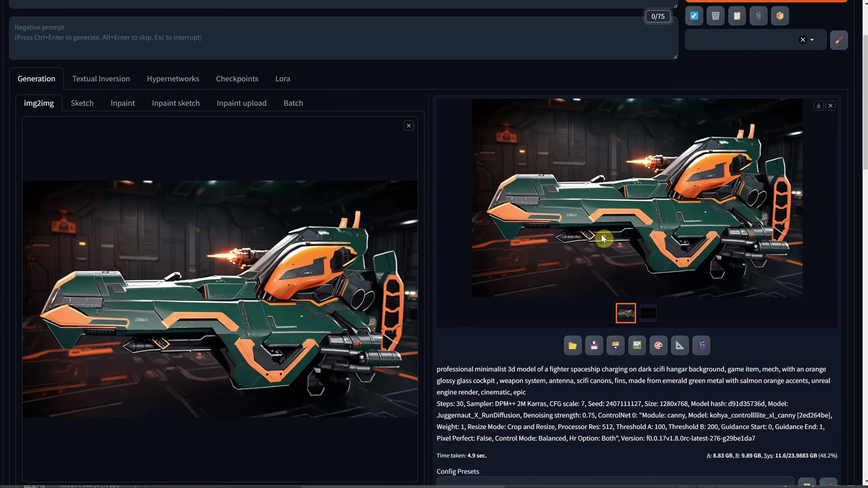
scroll(606, 240, "up", 2)
key("ctrl+Return")
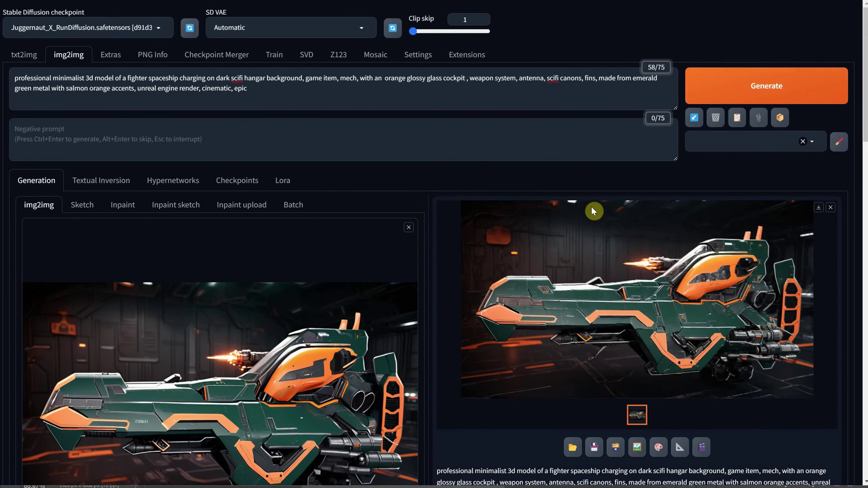
Step: Set the denoising strength to 0.4 and regenerate the spaceship
scroll(594, 210, "down", 10)
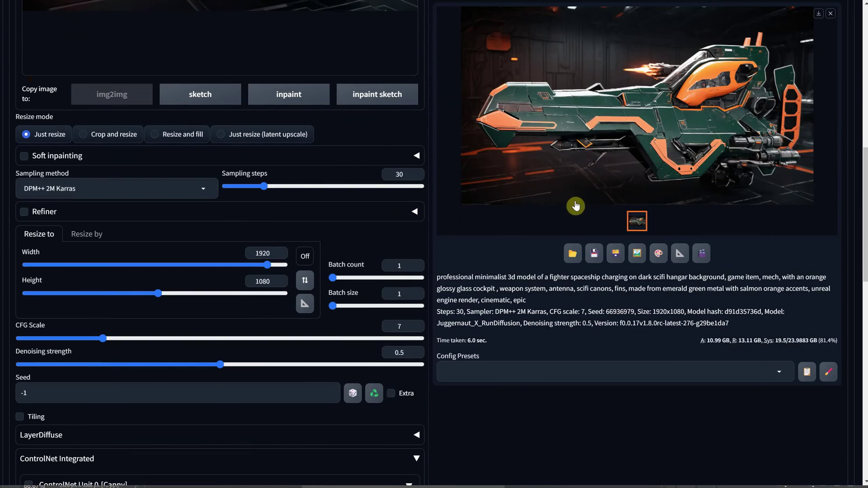
left_click_drag(401, 353, 439, 361)
type(".4")
scroll(588, 244, "up", 10)
left_click(807, 86)
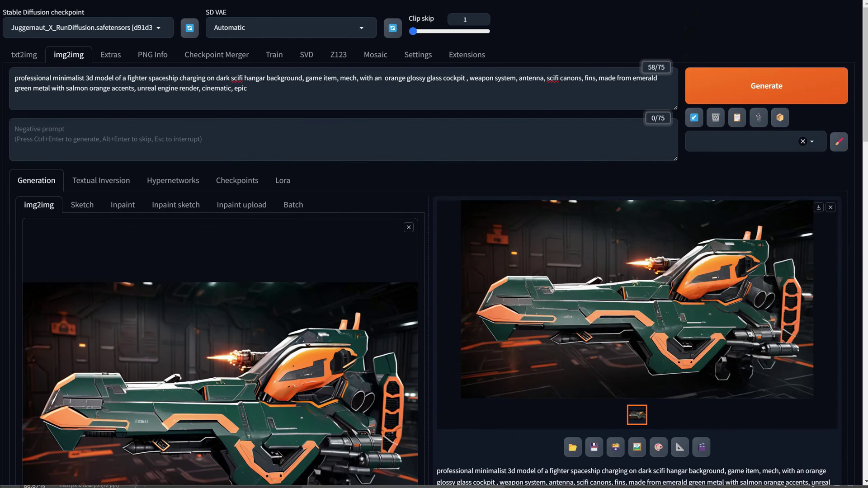
Step: Bring the generated spaceship into the Photoshop thumbnail document and paint over the background clutter with a dark colour sampled from the image
left_click(642, 312)
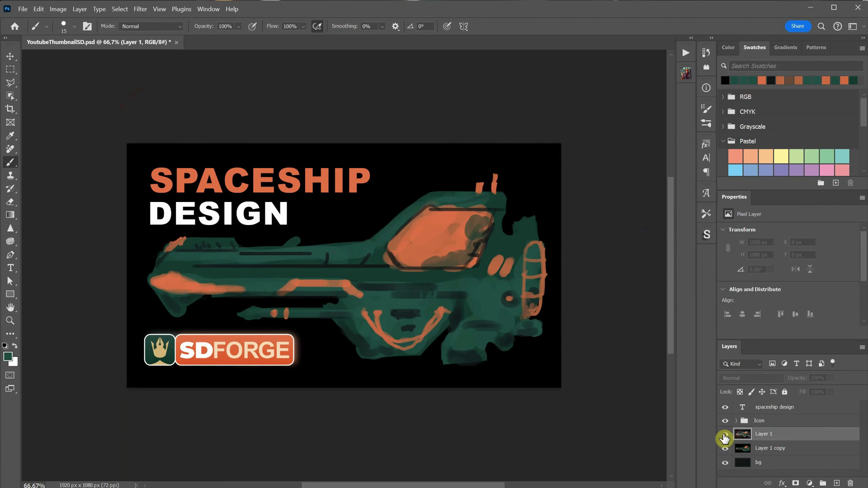
left_click(725, 434)
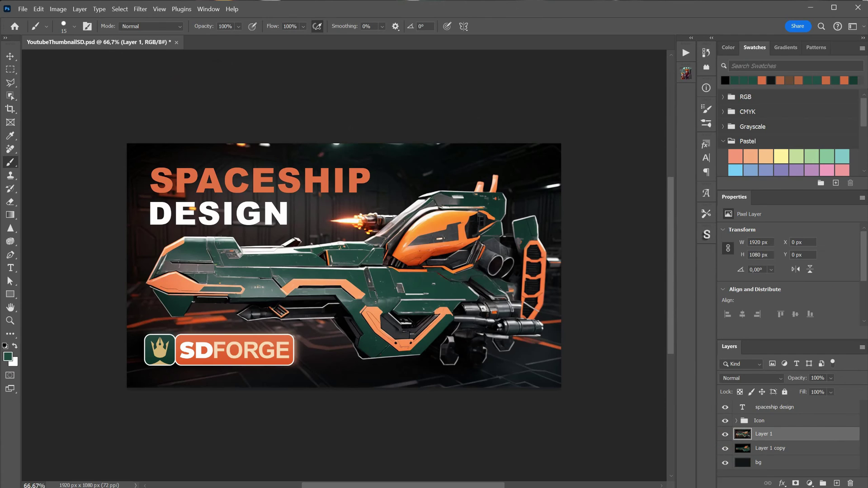
left_click(707, 218)
left_click(497, 194, "alt")
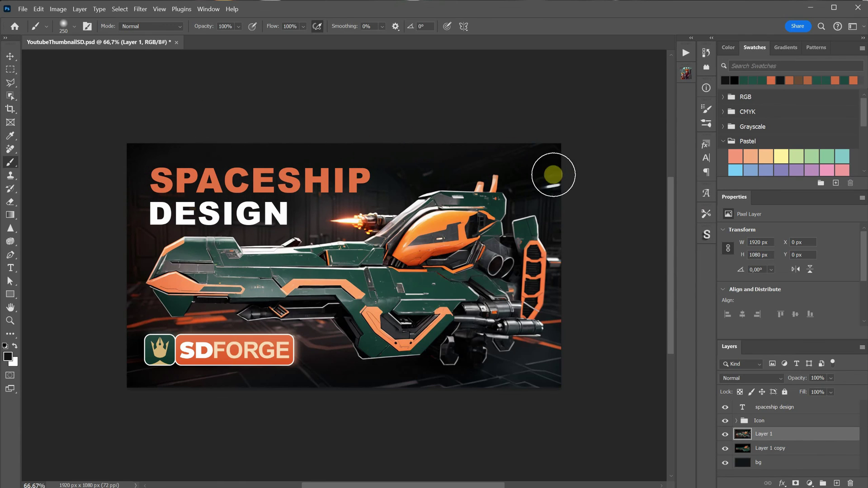
Step: Copy the retouched spaceship image into img2img in Stable Diffusion as the new input and regenerate it
key("ctrl+a")
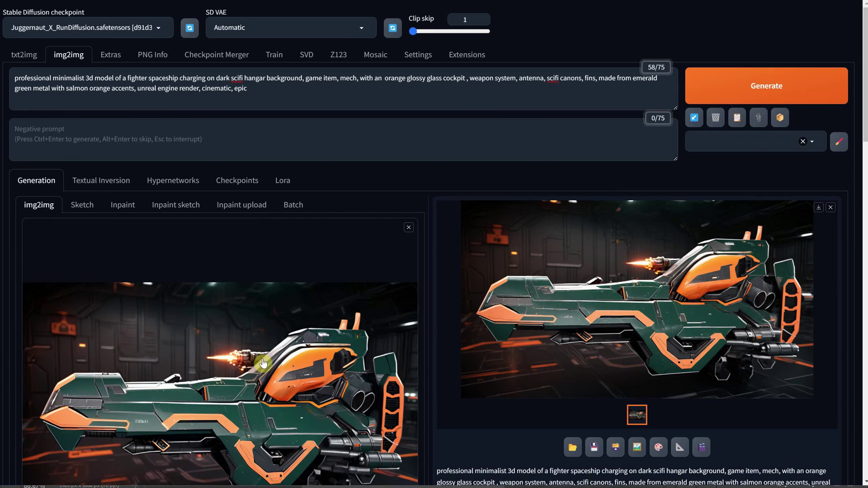
key("ctrl+v")
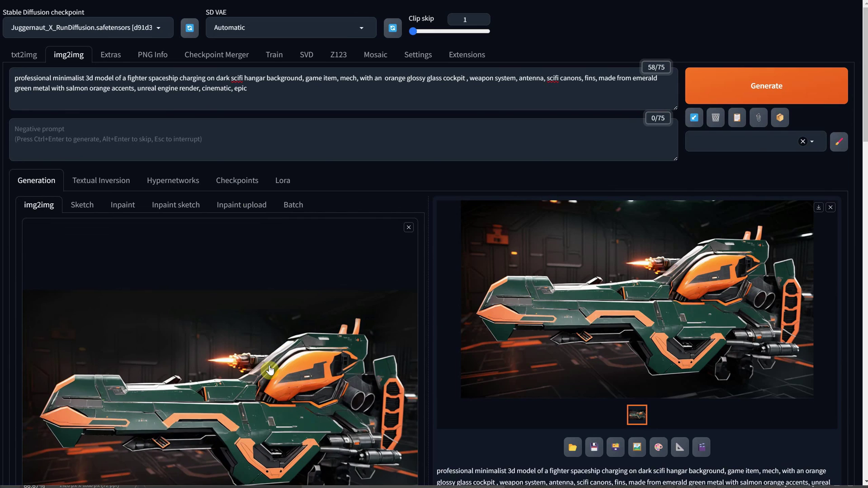
left_click(747, 86)
scroll(633, 196, "down", 1)
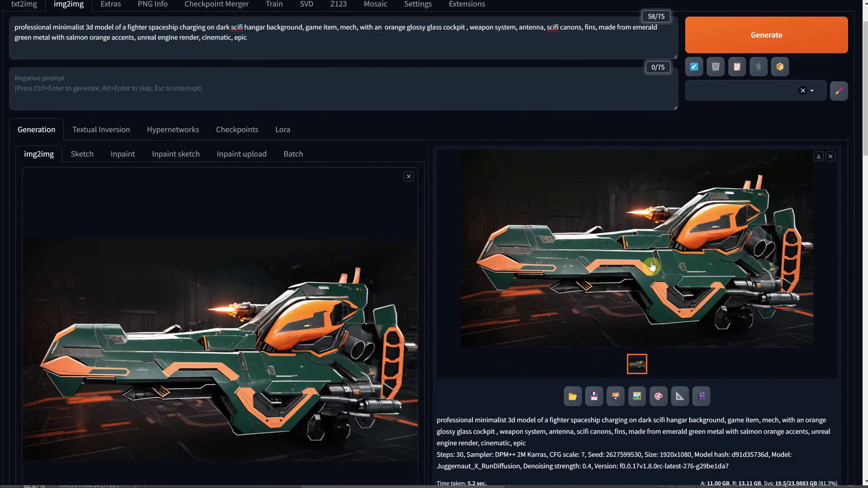
Step: Copy the enlarged result into the Photoshop thumbnail document and return to Stable Diffusion
left_click(609, 289)
right_click(608, 289)
left_click(669, 329)
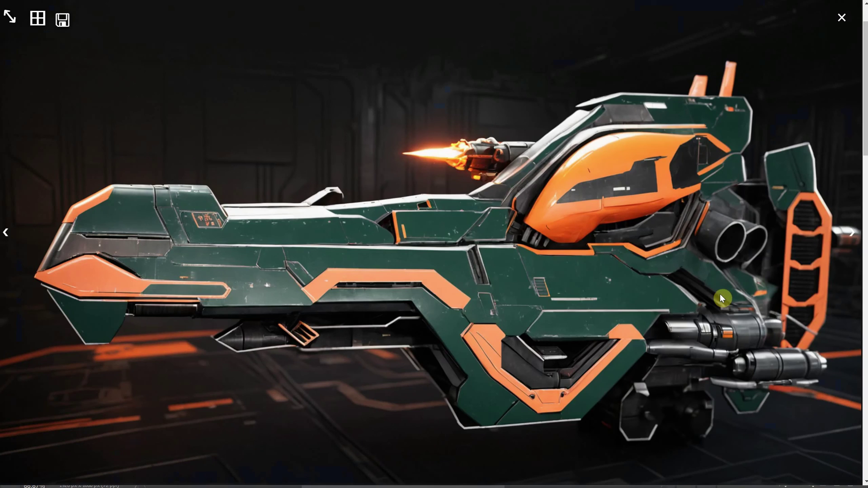
key("alt+Tab")
key("ctrl+v")
key("alt+Tab")
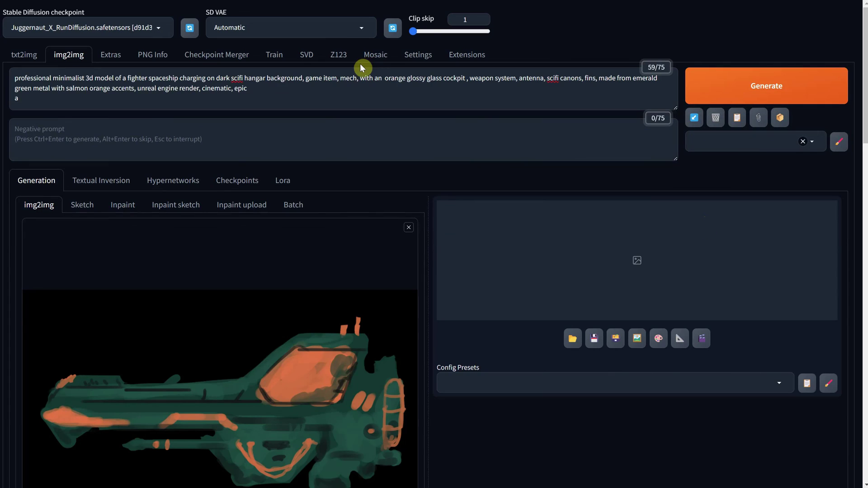
Step: Apply the "3D | Hard Surface" style and generate the spaceship from the green and orange painted sketch
scroll(331, 206, "down", 10)
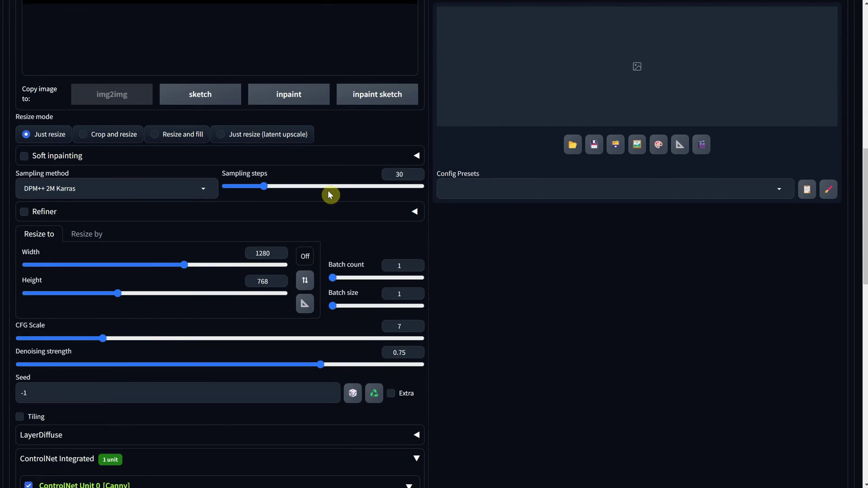
scroll(317, 225, "down", 3)
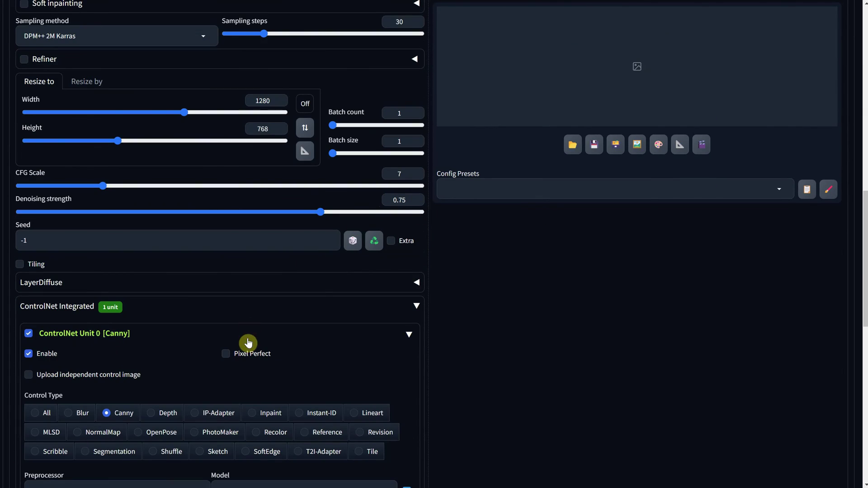
scroll(203, 357, "down", 2)
scroll(618, 158, "up", 15)
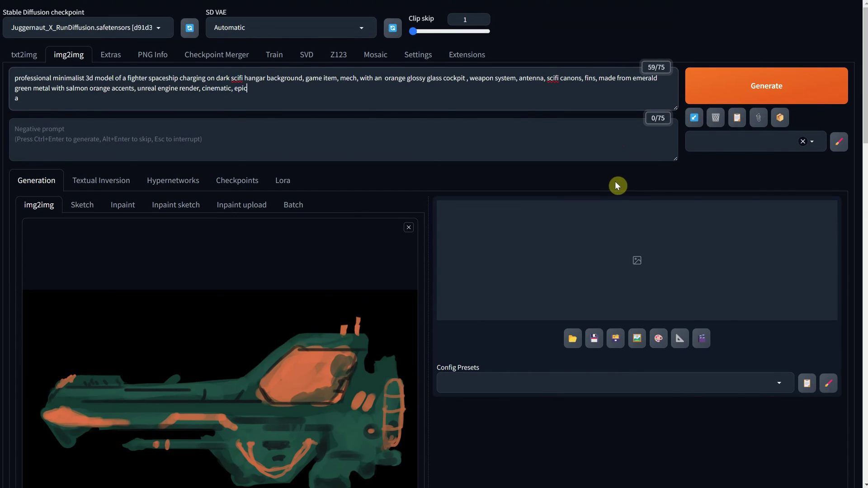
left_click(709, 136)
type("hard")
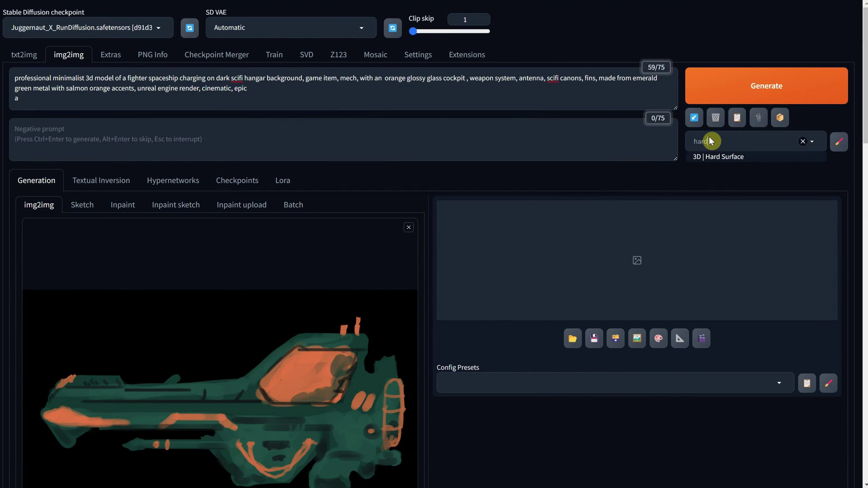
left_click(718, 156)
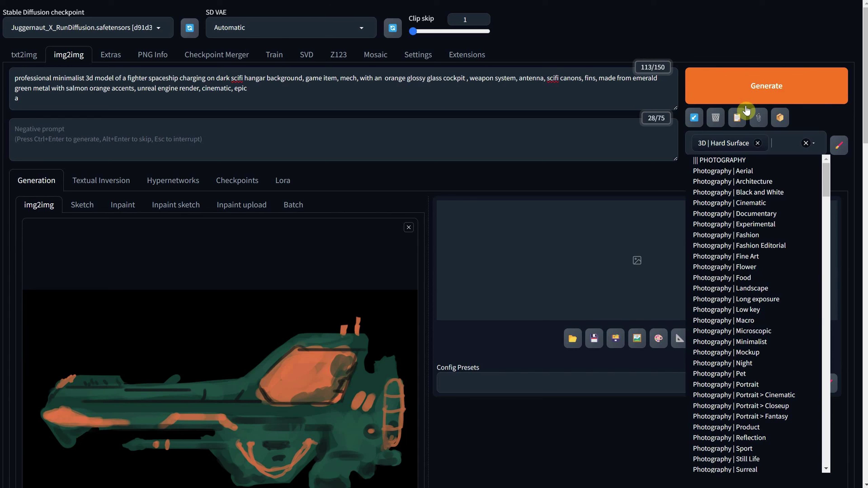
left_click(746, 100)
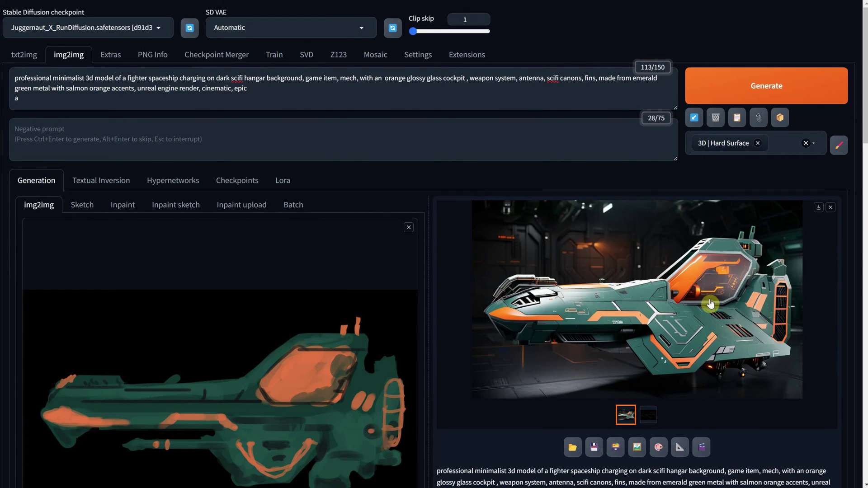
Step: Load the Hard Surface result as the img2img input image and generate several variations of it
mouse_move(712, 285)
left_mouse_down()
mouse_move(203, 294)
mouse_move(262, 349)
left_mouse_up()
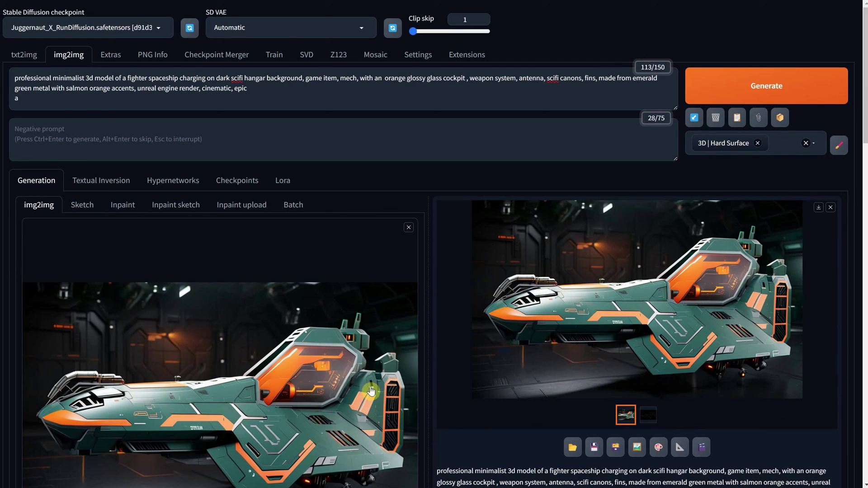
left_click(746, 97)
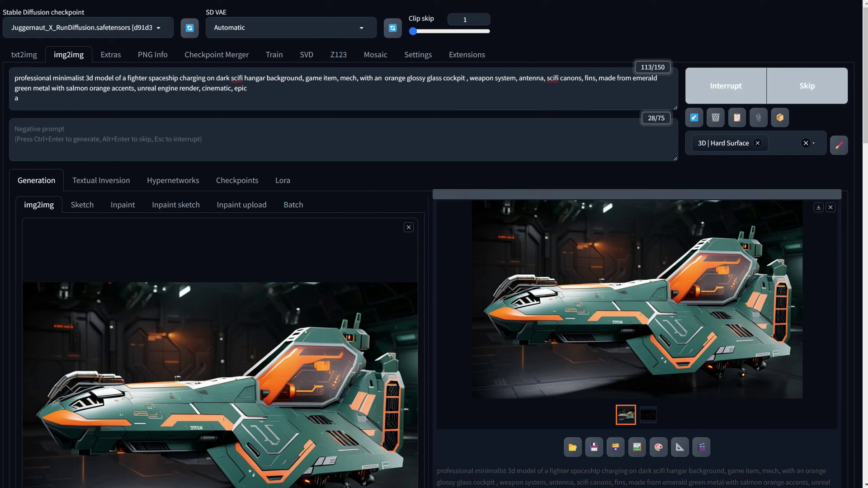
left_click(755, 88)
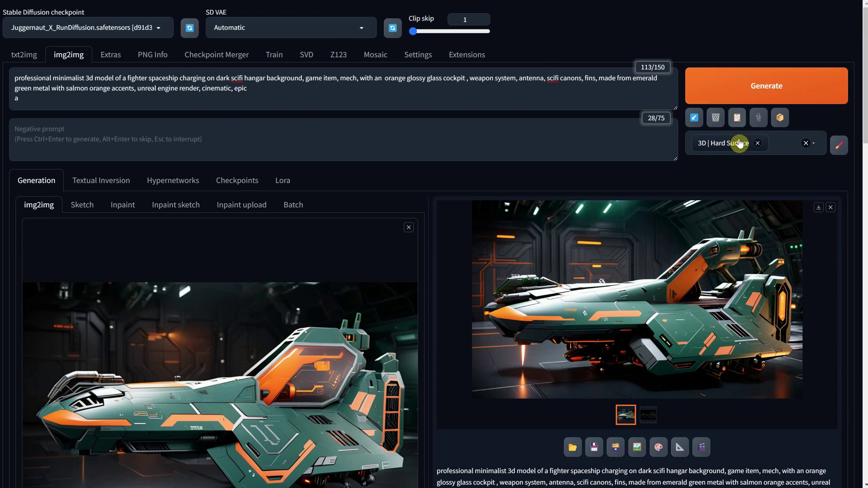
left_click(748, 102)
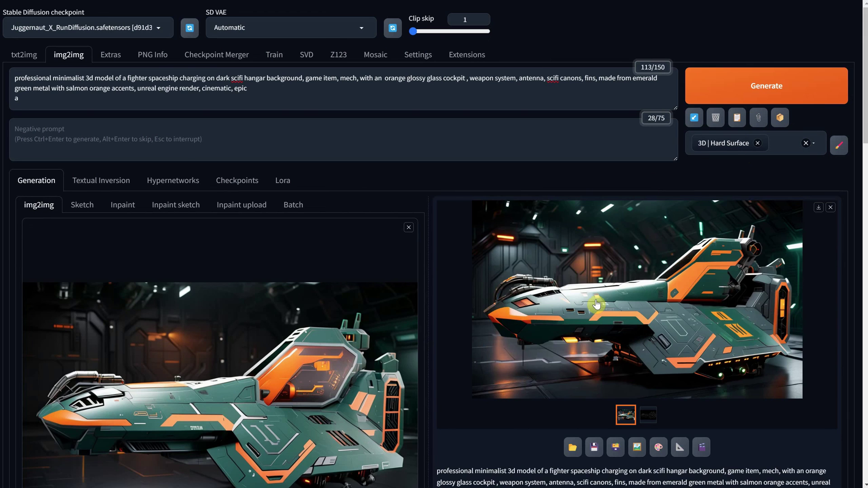
left_click(744, 97)
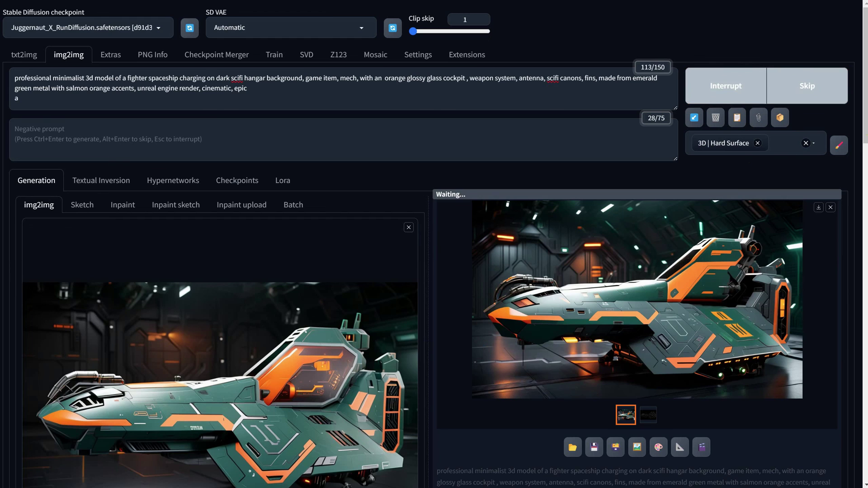